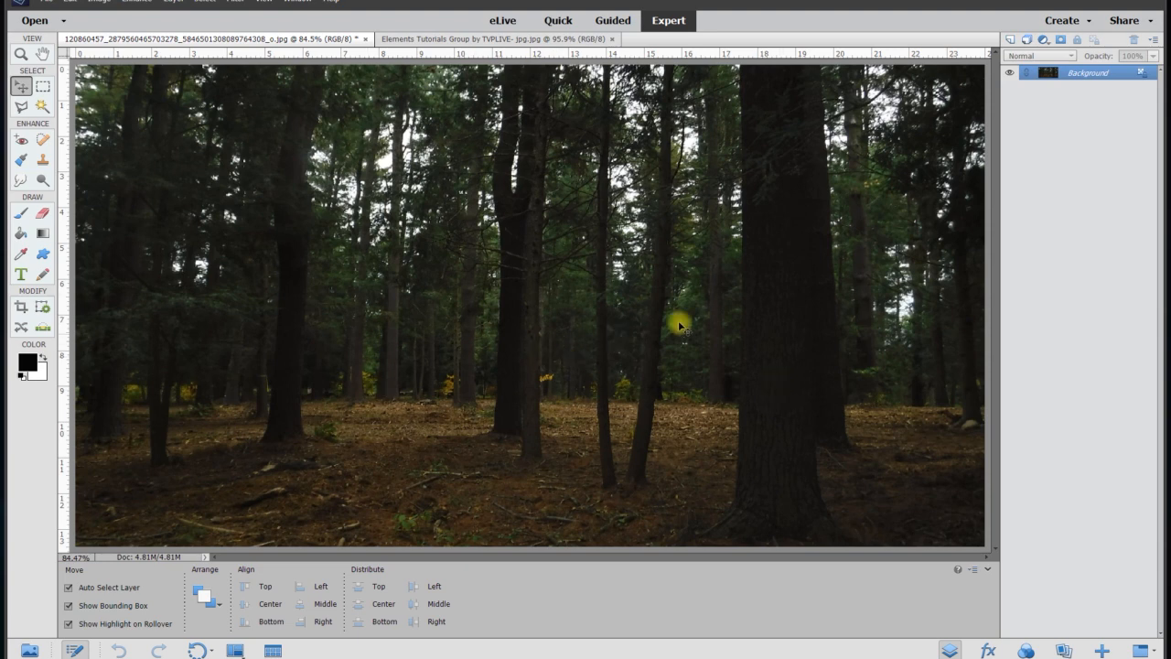
- Convert the locked Background of the forest photo into an editable layer
click(1142, 77)
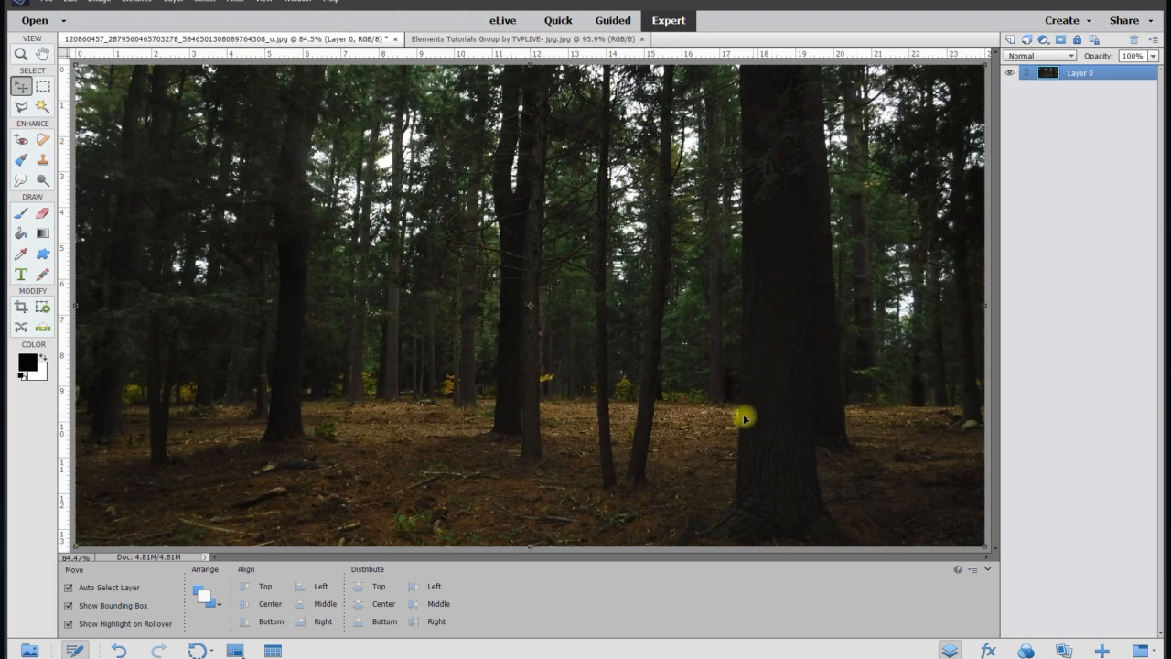
- Try Auto Smart Fix on the forest photo layer and undo it
click(135, 3)
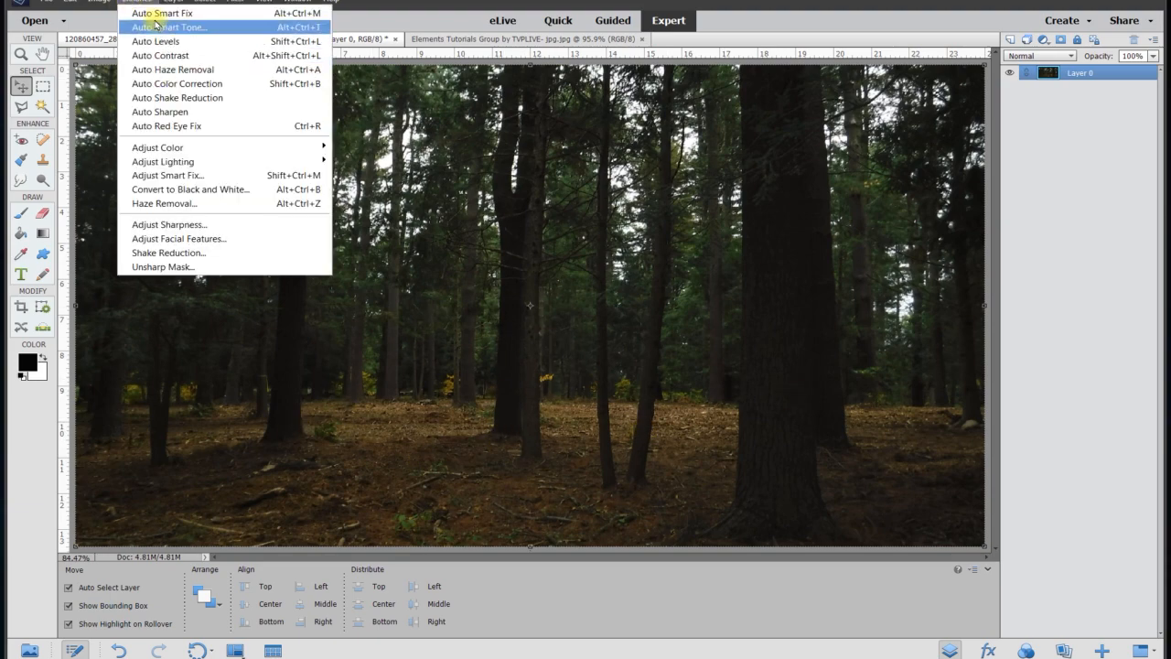
click(157, 27)
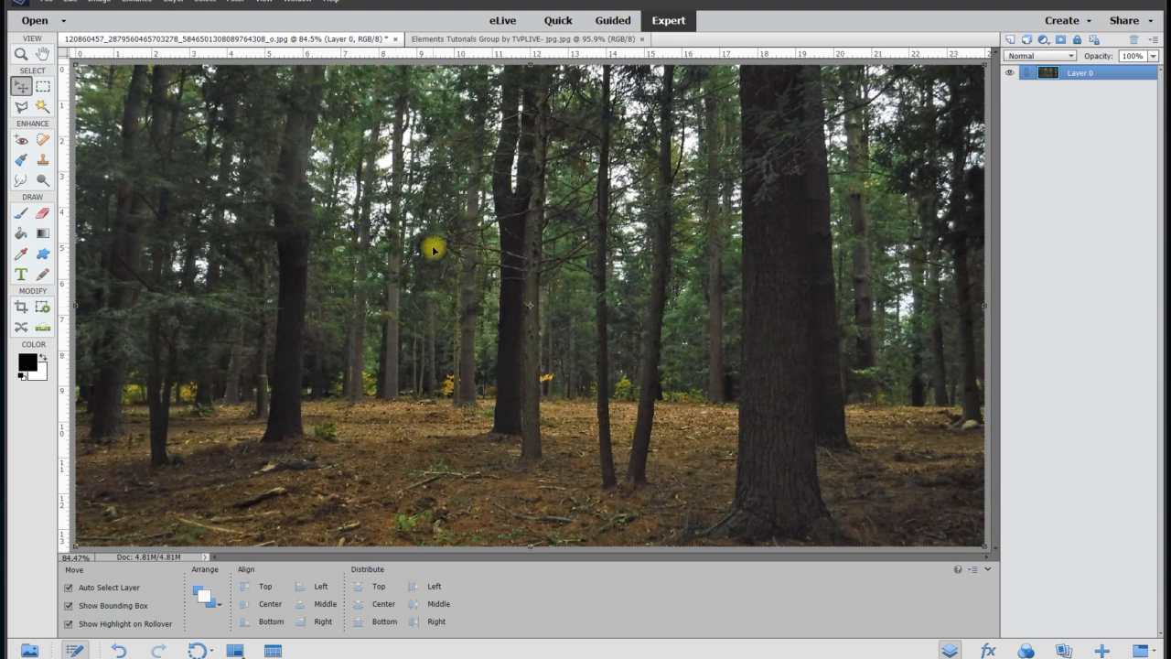
key(ctrl+z)
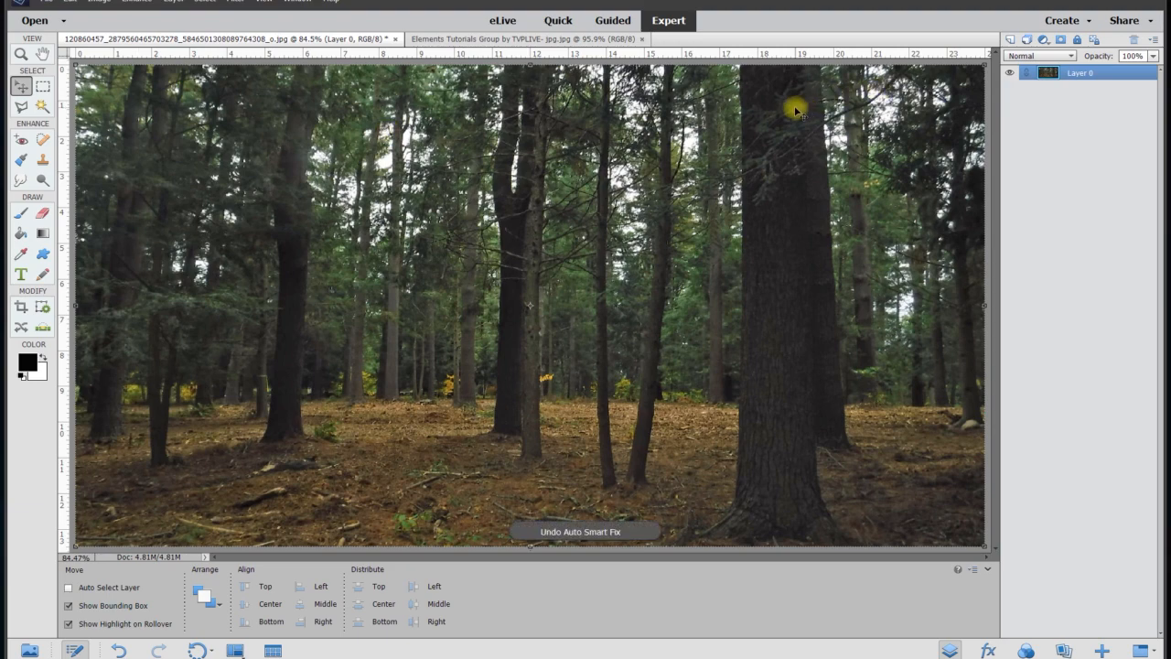
- Start a Brightness/Contrast adjustment on the photo layer, try brightness at 145, and bring brightness and contrast back to 2
click(137, 2)
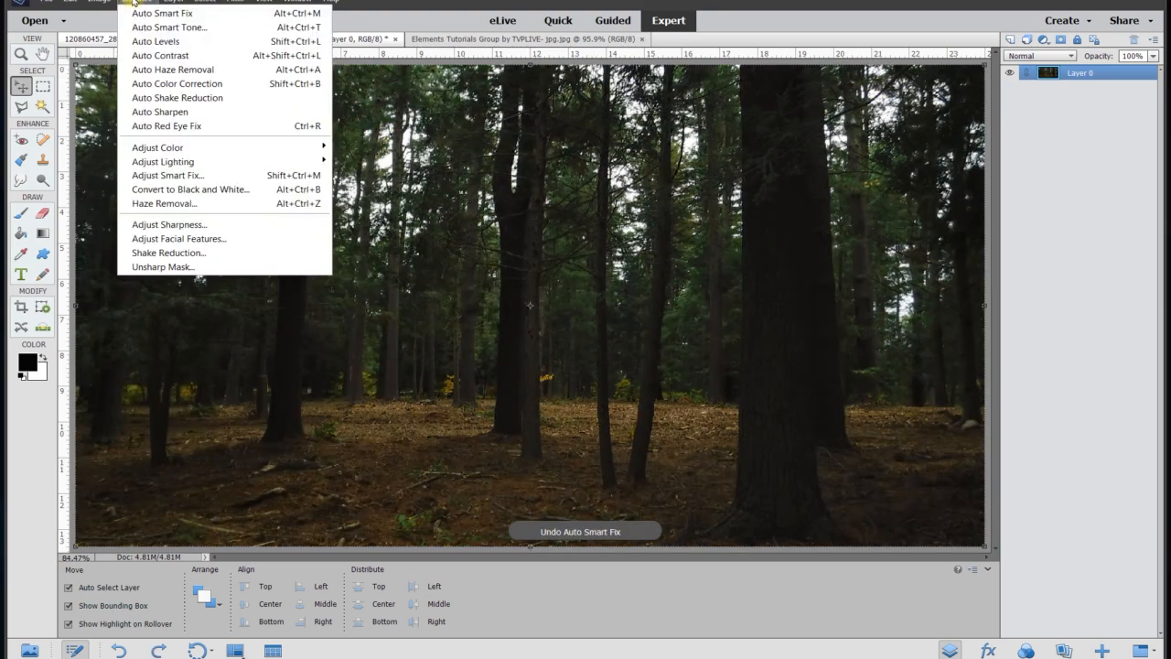
mouse_move(177, 165)
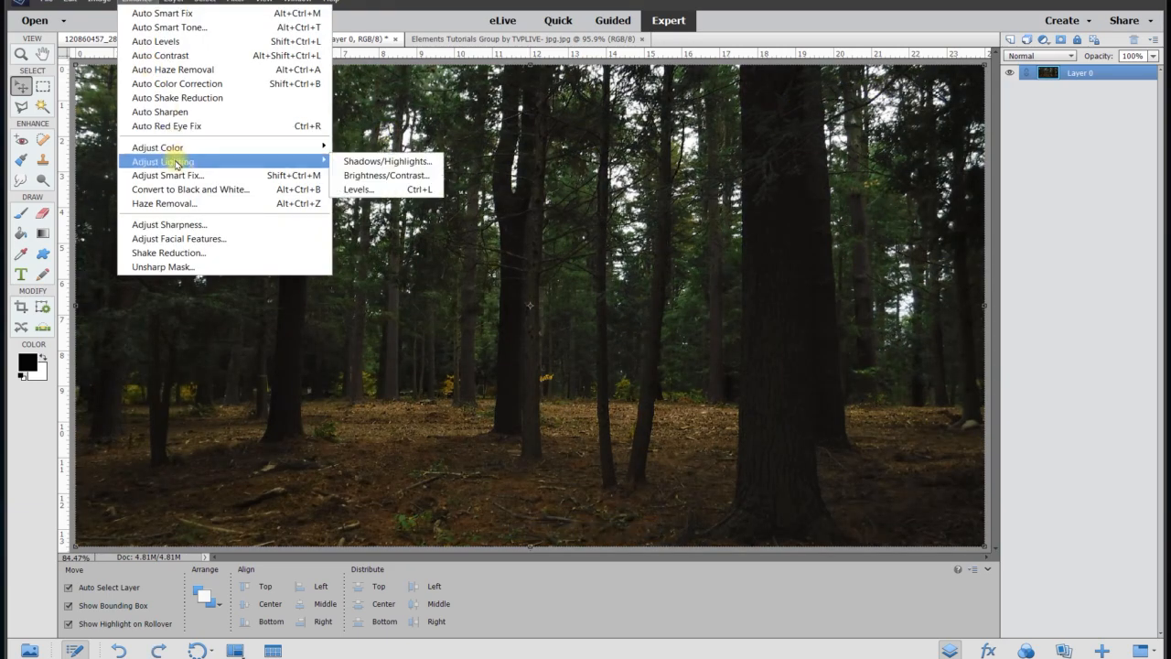
click(384, 174)
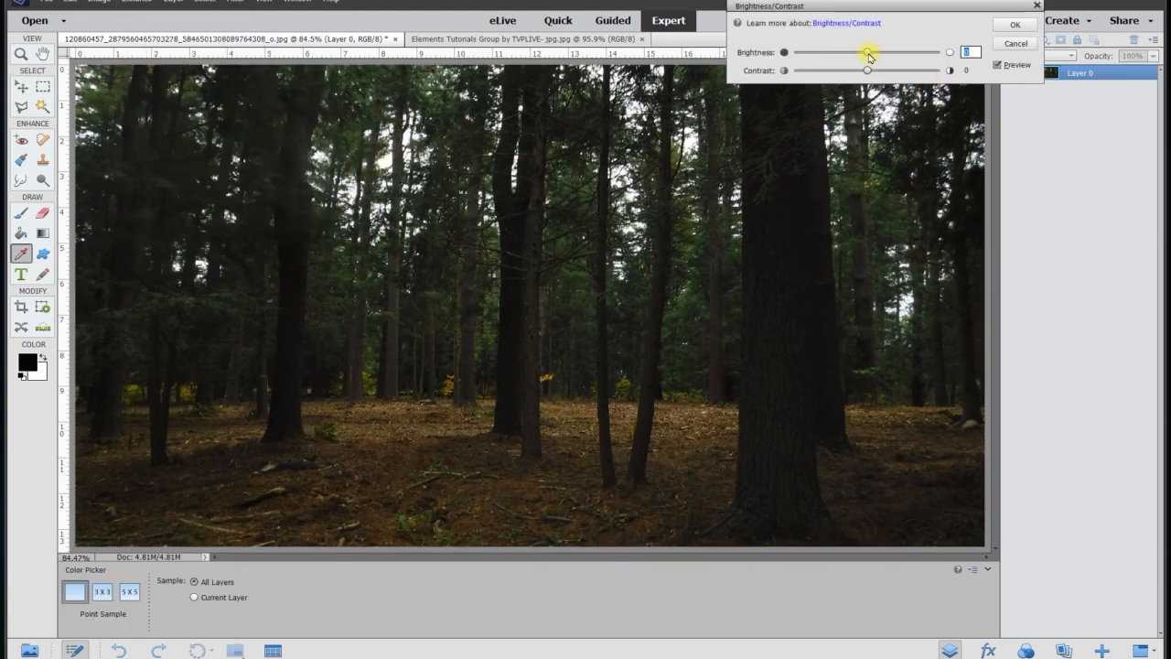
mouse_move(869, 57)
mouse_down()
mouse_move(886, 55)
mouse_move(868, 54)
mouse_up()
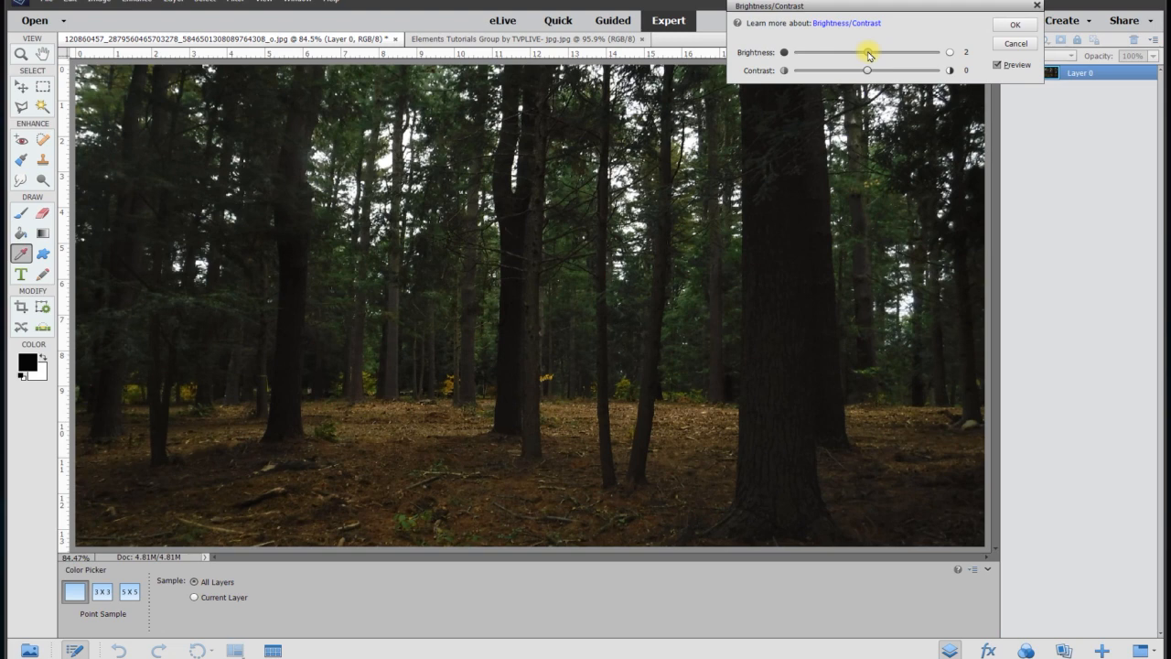
drag(874, 56, 869, 56)
drag(874, 56, 939, 56)
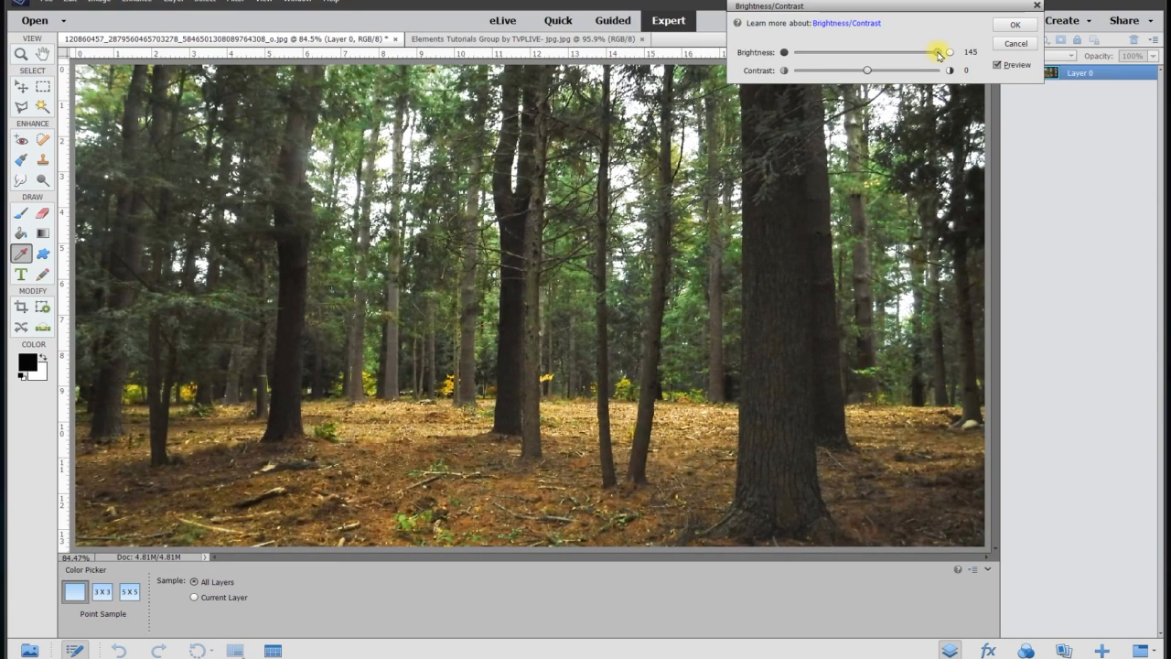
drag(938, 55, 867, 77)
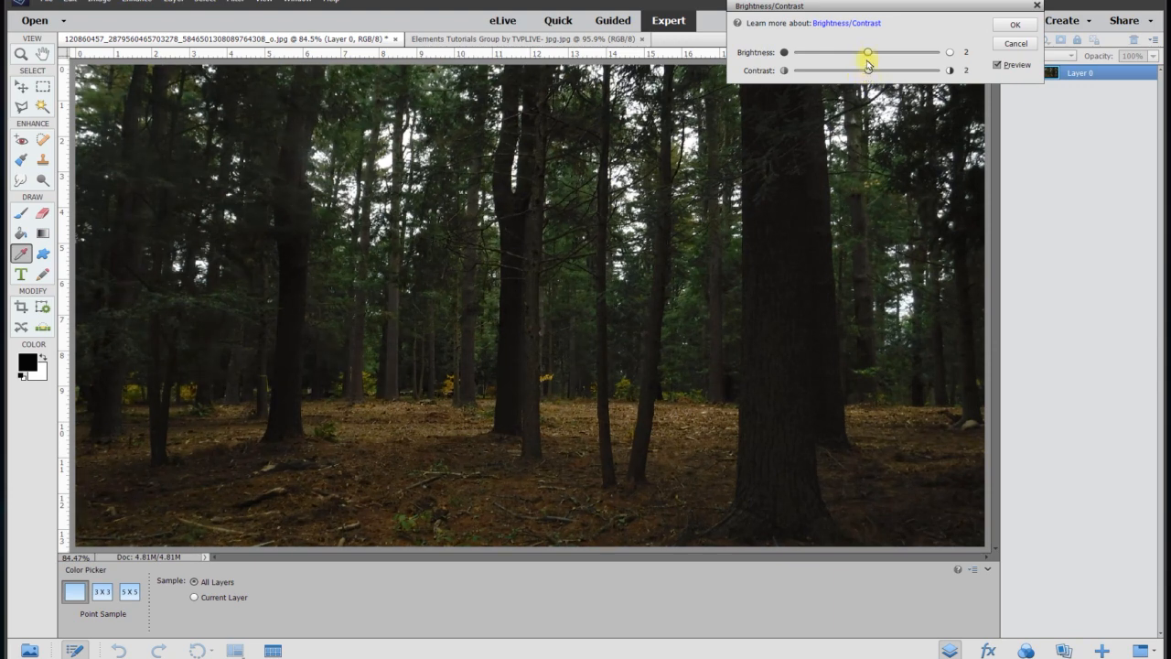
- Set brightness to 25 and contrast to 0, compare with the preview off and on, and apply the adjustment
drag(873, 56, 883, 54)
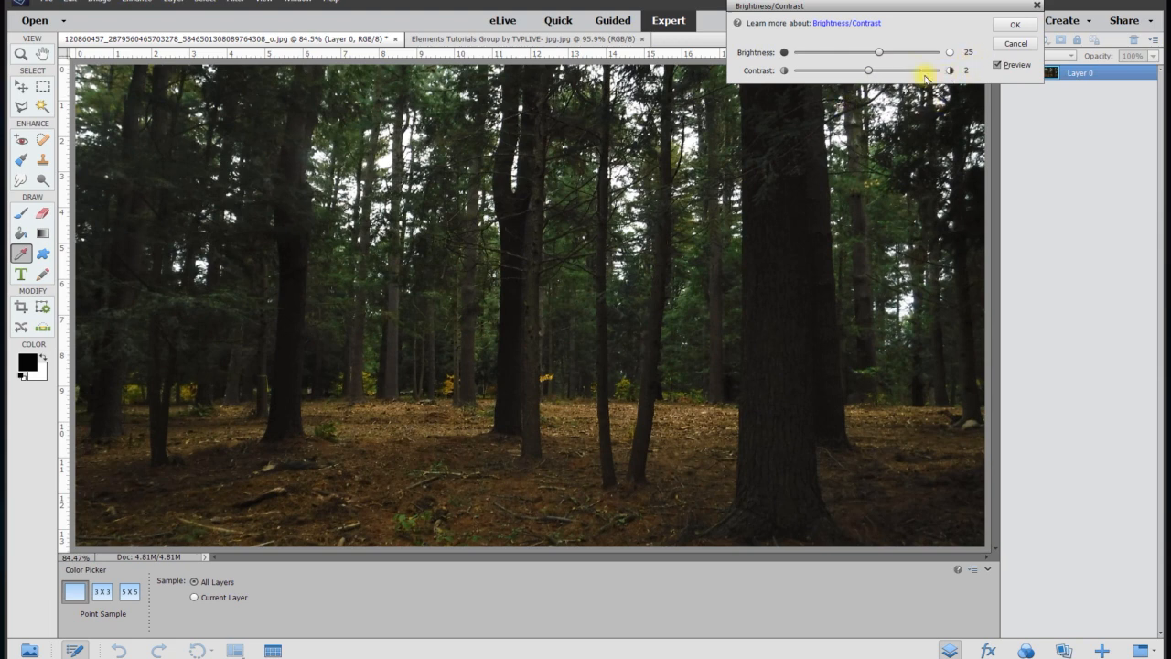
drag(869, 75, 859, 76)
click(998, 65)
click(999, 65)
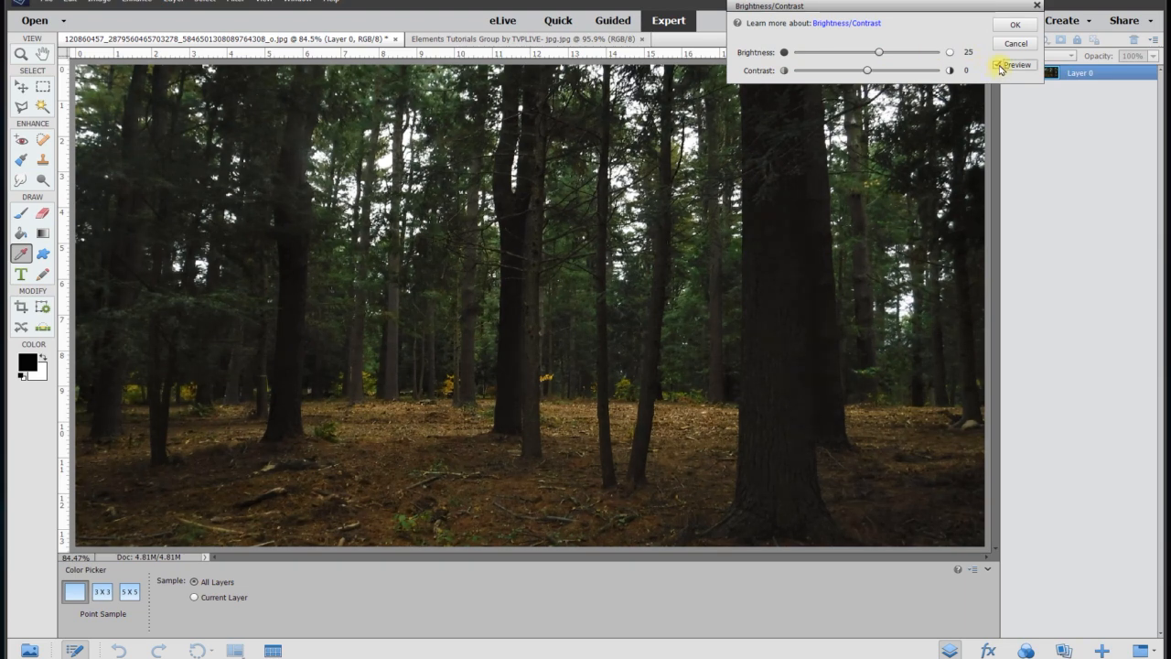
click(998, 65)
click(999, 64)
click(999, 65)
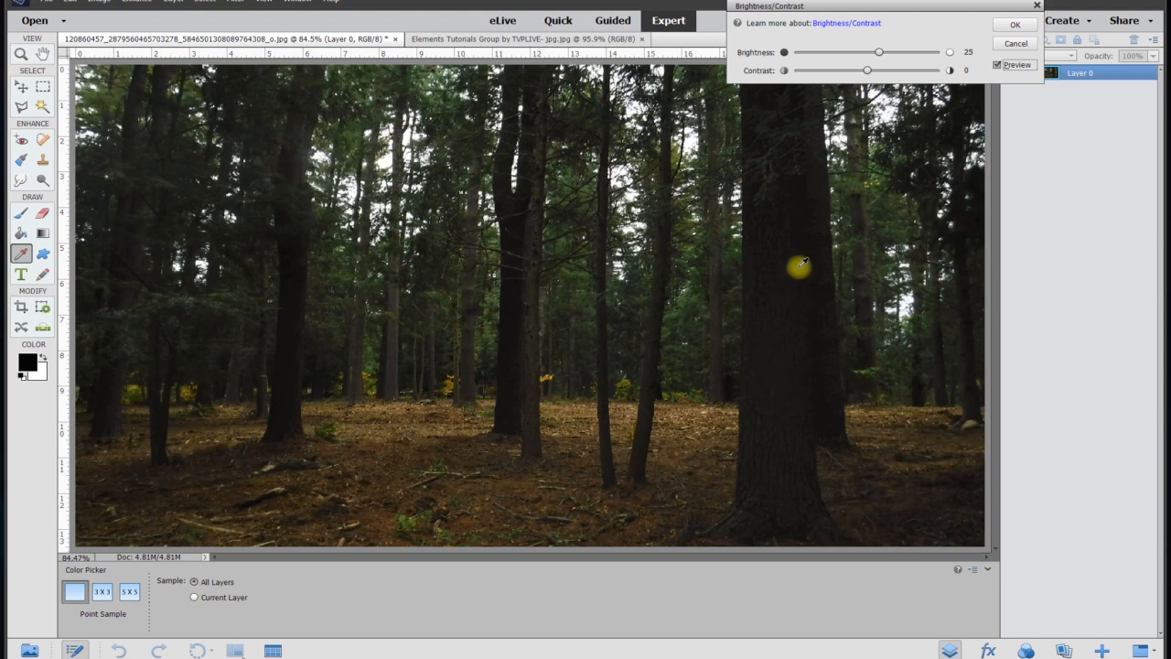
click(1014, 25)
key(v)
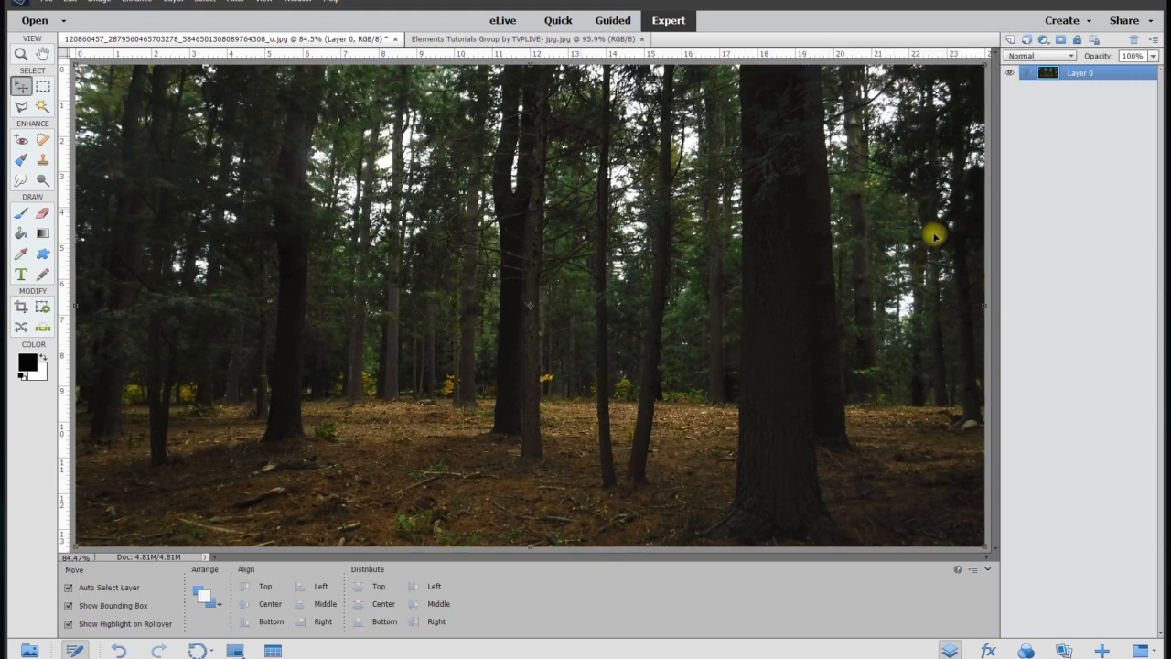
- Duplicate the photo layer twice and place the newest copy, hidden, at the bottom of the layer stack
right_click(1080, 81)
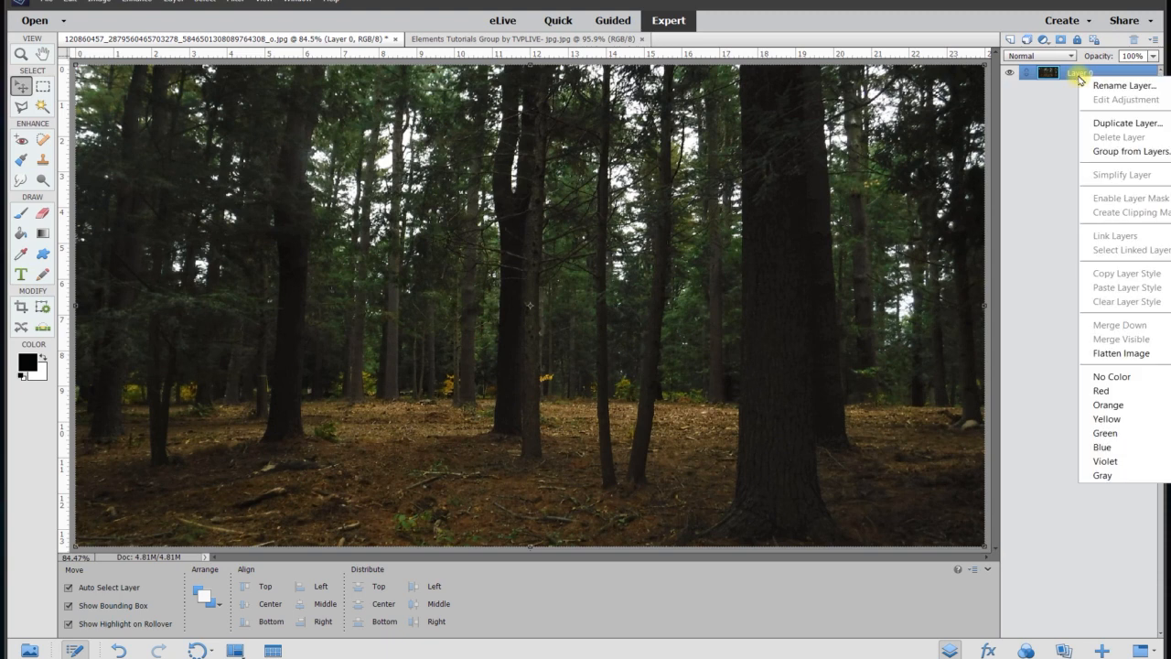
click(1121, 122)
click(677, 224)
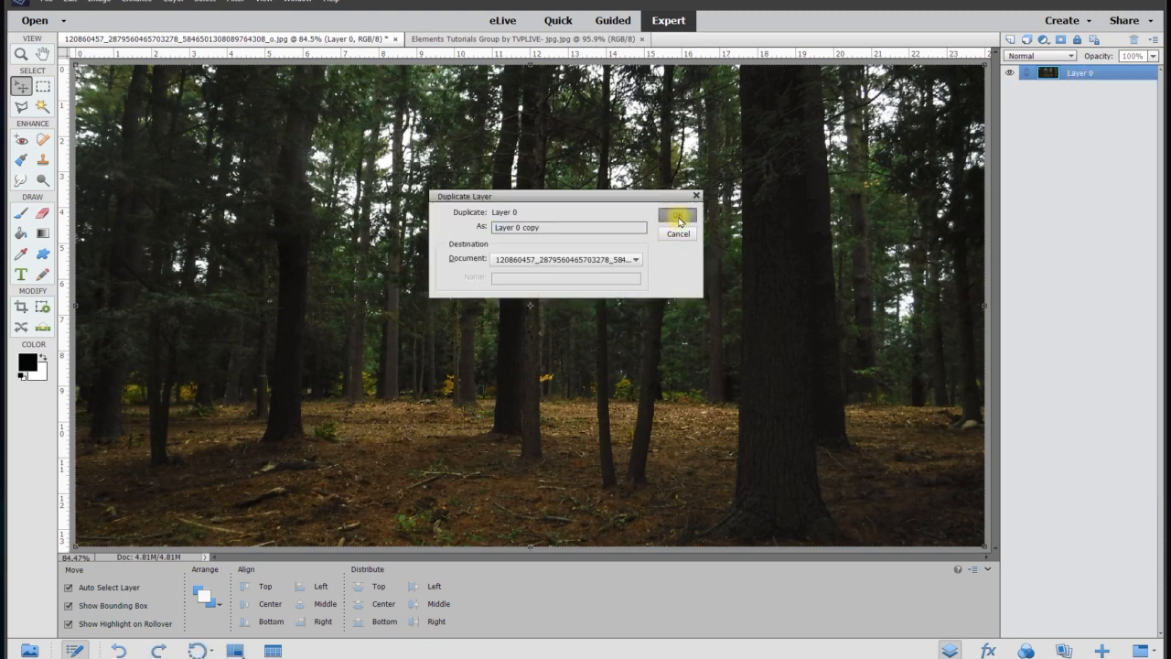
right_click(1084, 80)
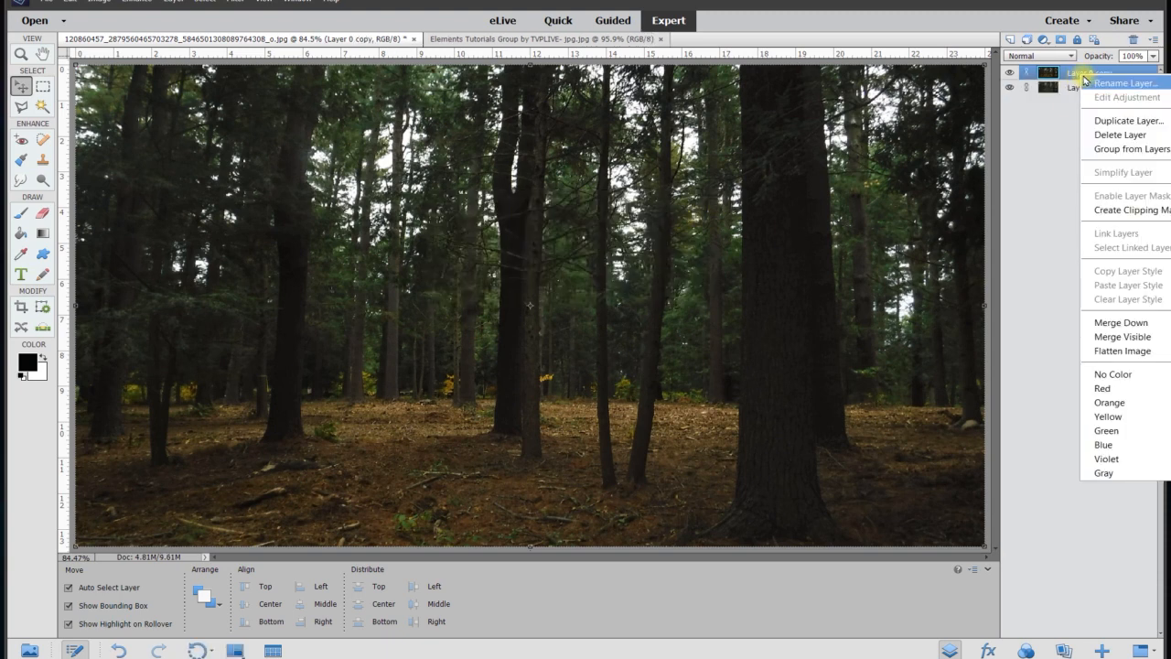
click(1119, 120)
click(675, 216)
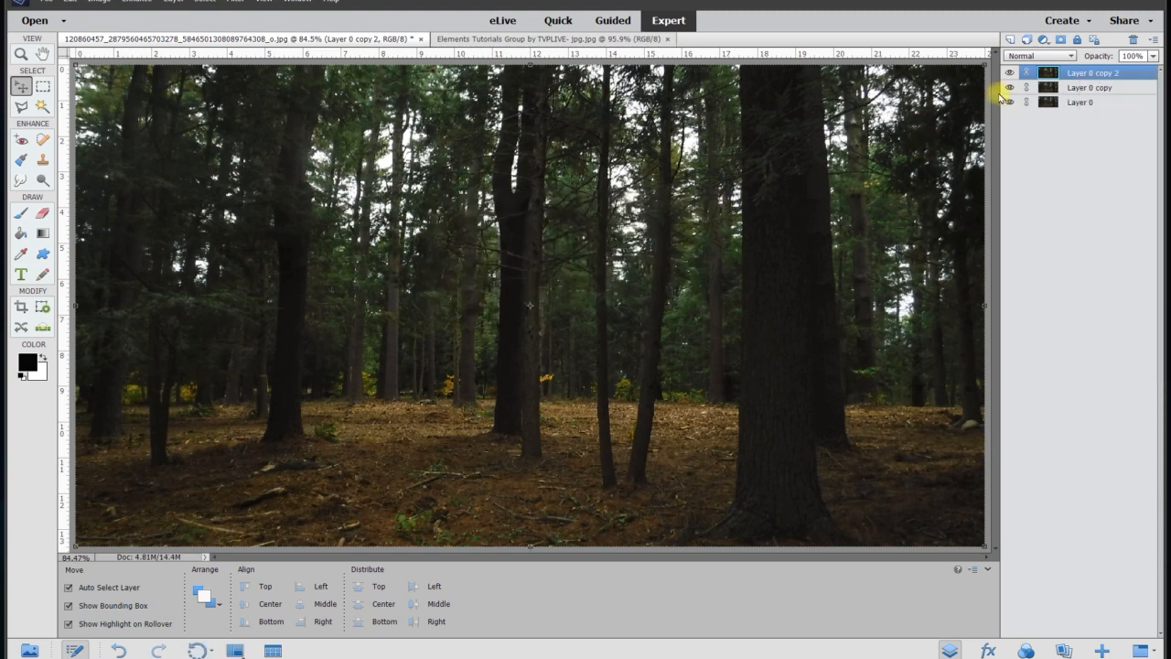
drag(1065, 76, 1072, 160)
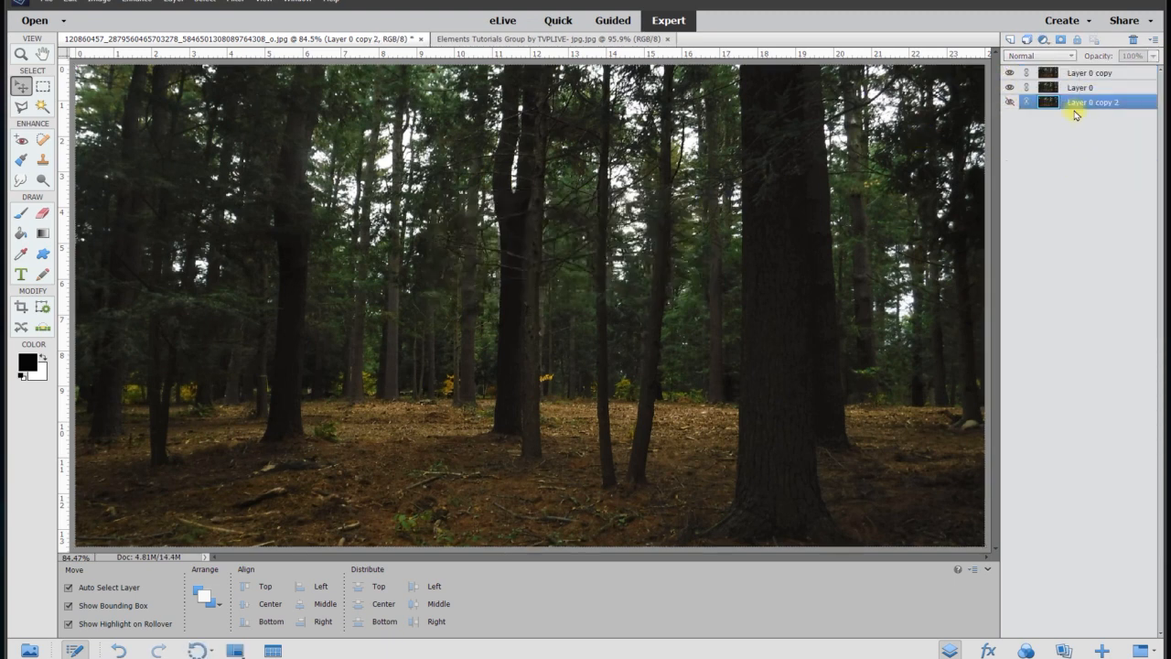
- Start a Brightness/Contrast adjustment on Layer 0 copy with brightness 34 and contrast 3
click(1084, 73)
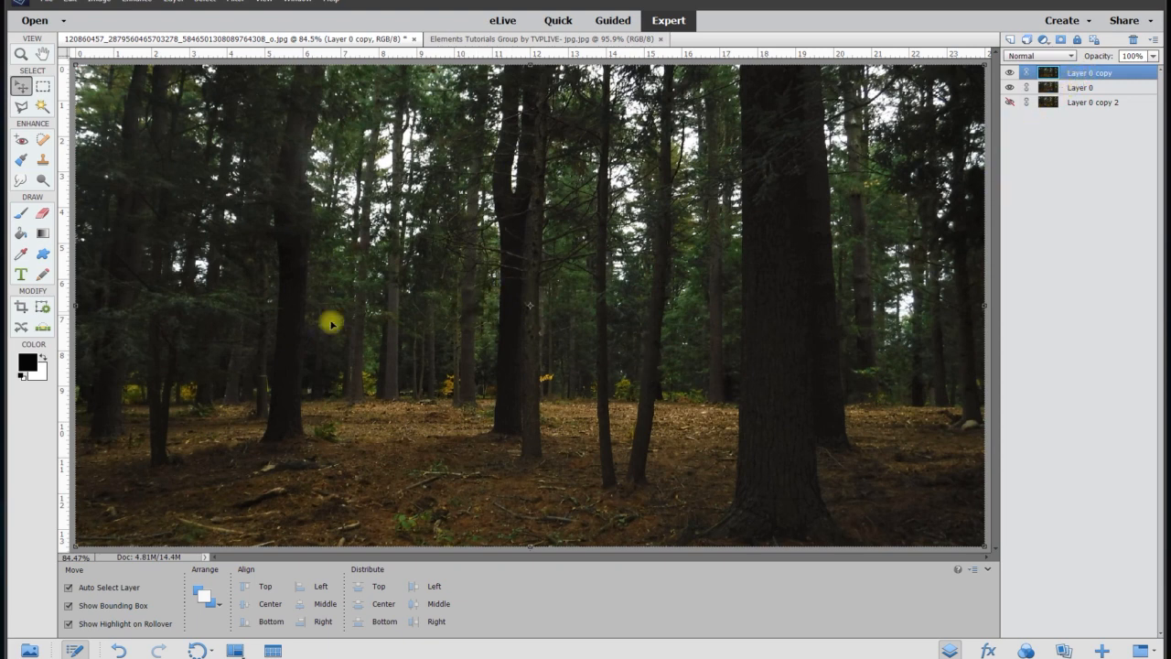
click(135, 2)
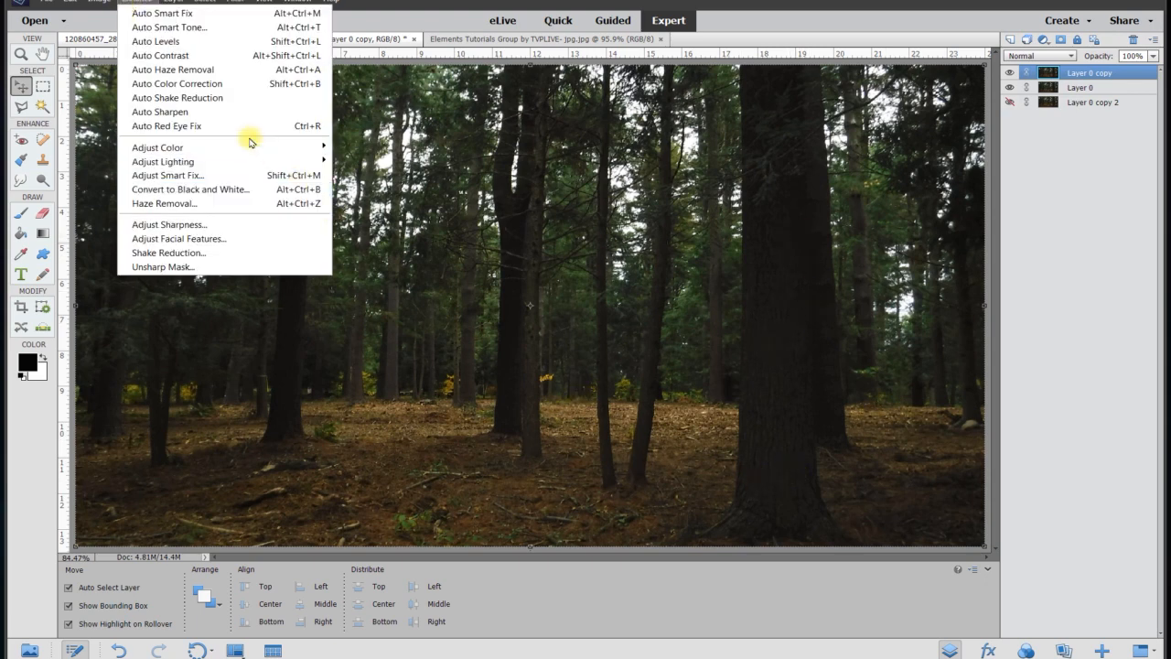
mouse_move(212, 166)
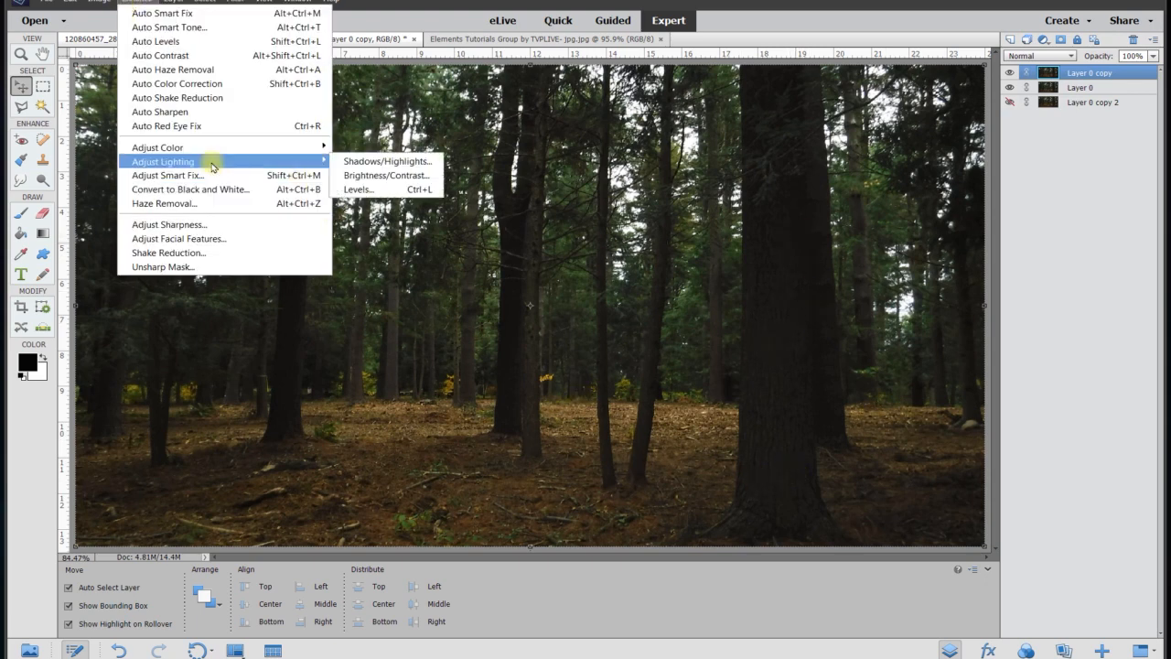
click(364, 175)
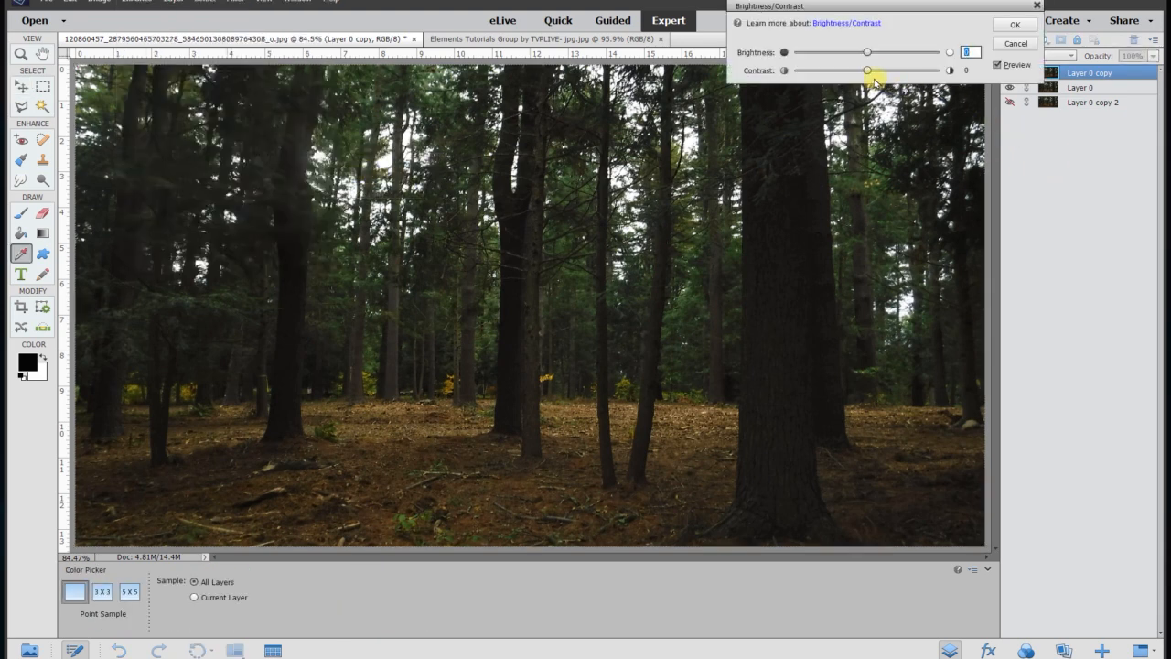
mouse_move(867, 73)
mouse_down()
mouse_move(814, 84)
mouse_move(877, 86)
mouse_move(795, 95)
mouse_move(863, 91)
mouse_move(878, 52)
mouse_move(918, 57)
mouse_move(867, 60)
mouse_move(884, 57)
mouse_up()
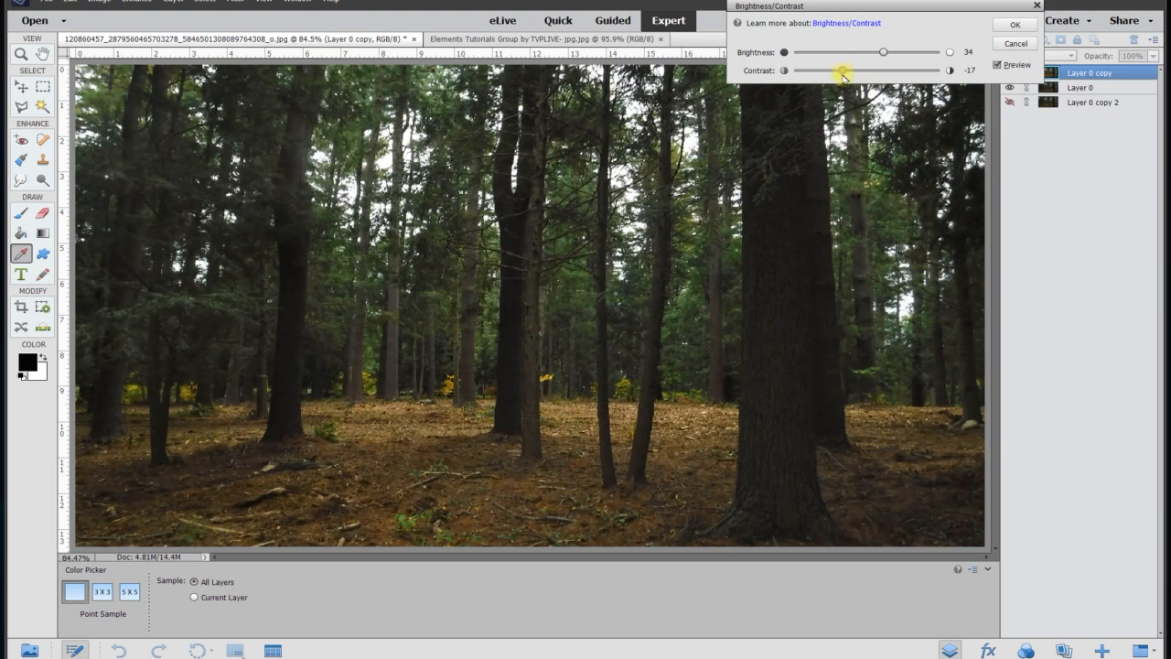
drag(842, 76, 870, 76)
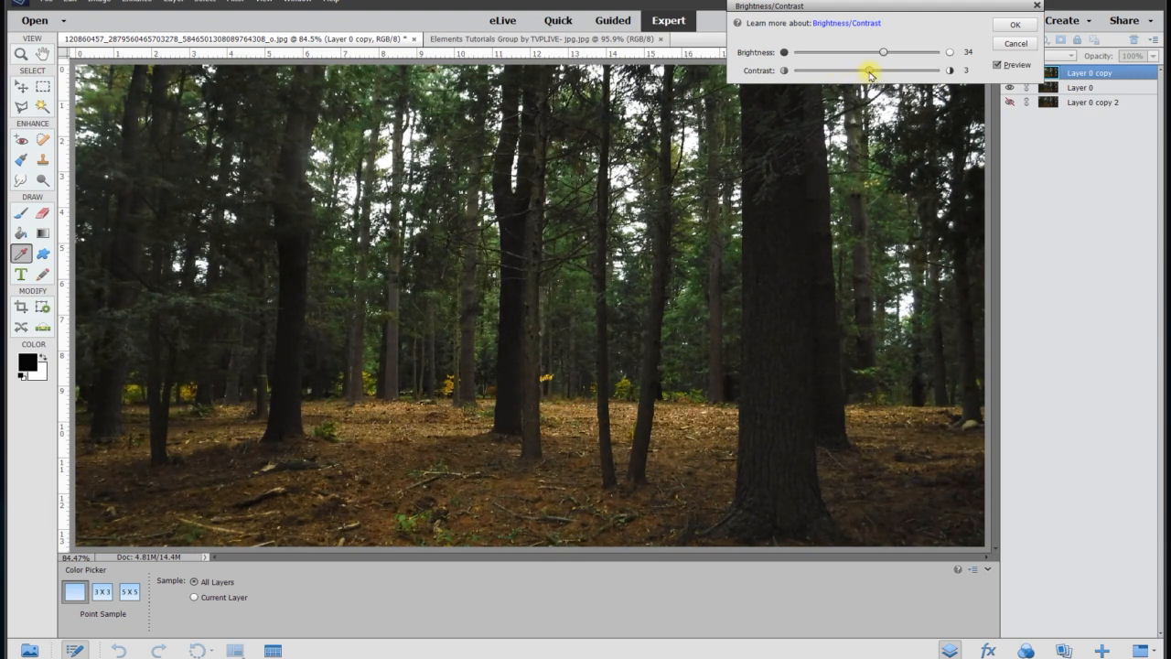
- Raise the brightness to 70, compare with the preview off and on, and apply the adjustment
click(963, 73)
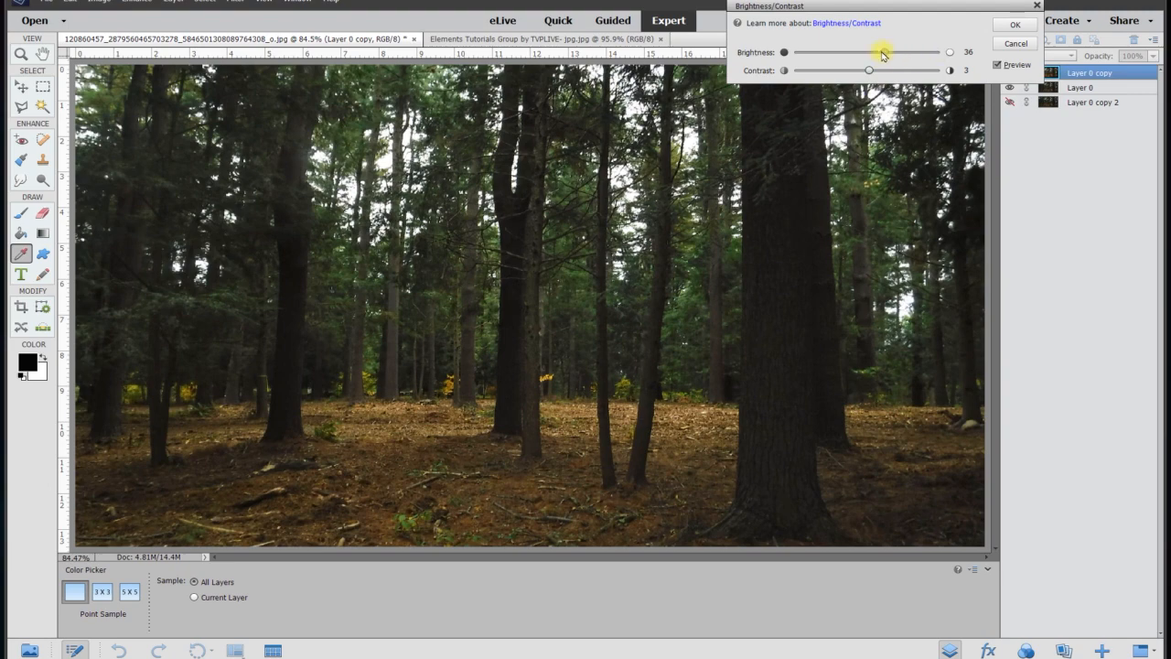
drag(883, 55, 913, 57)
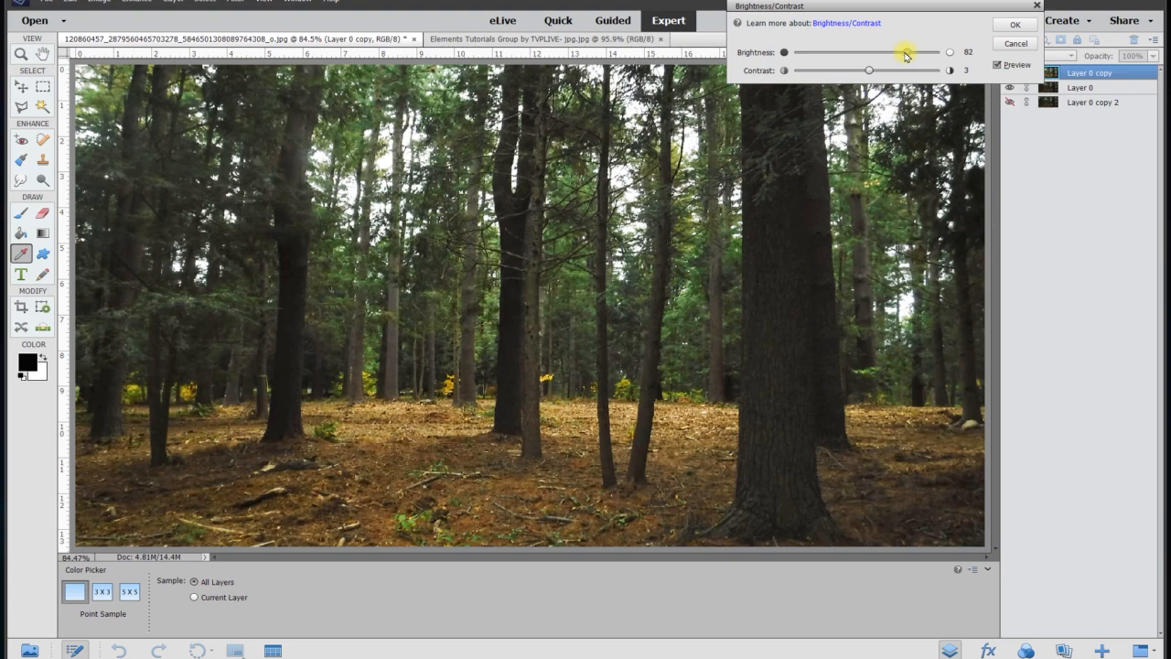
mouse_move(905, 56)
mouse_down()
mouse_move(865, 50)
mouse_move(900, 54)
mouse_up()
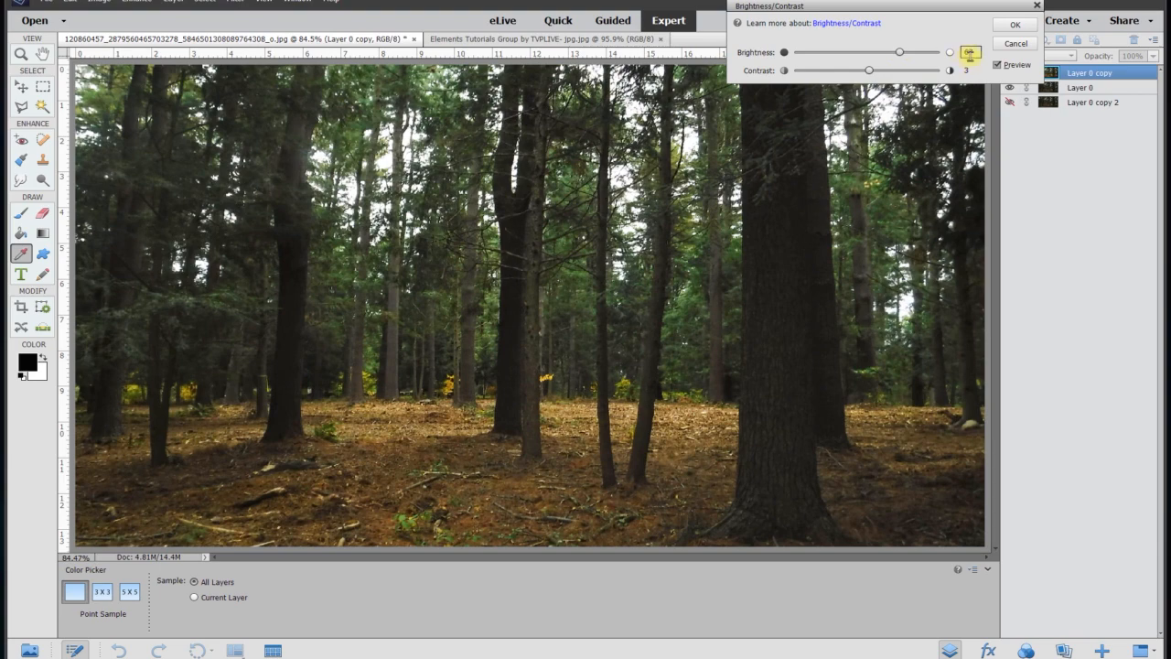
drag(901, 53, 904, 58)
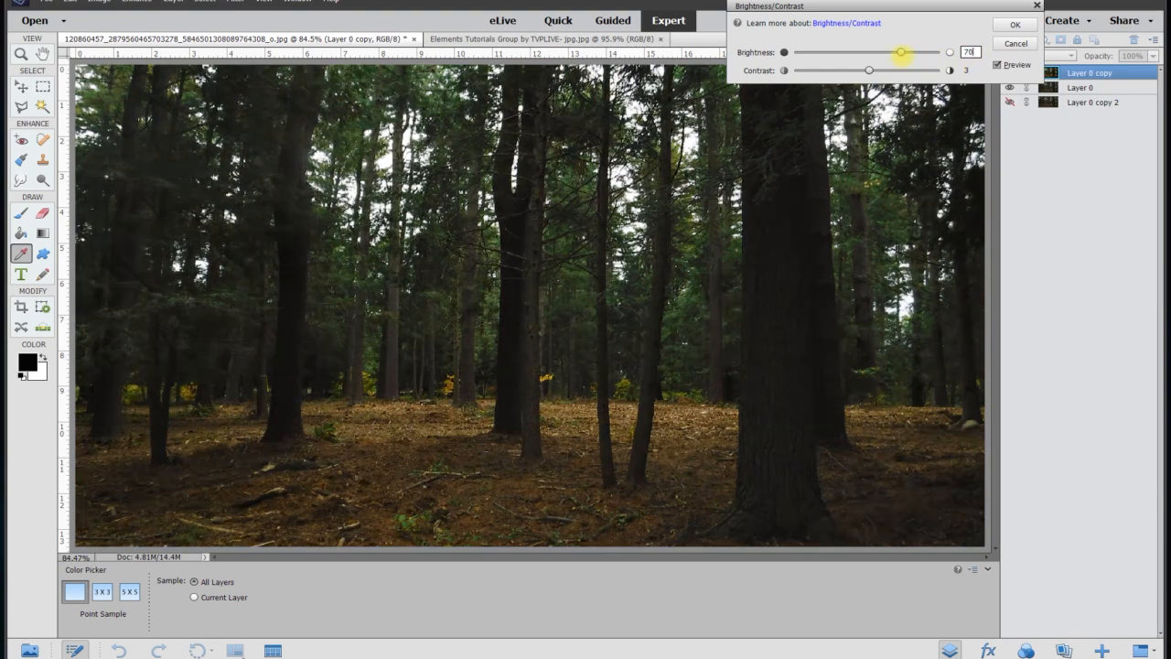
click(998, 65)
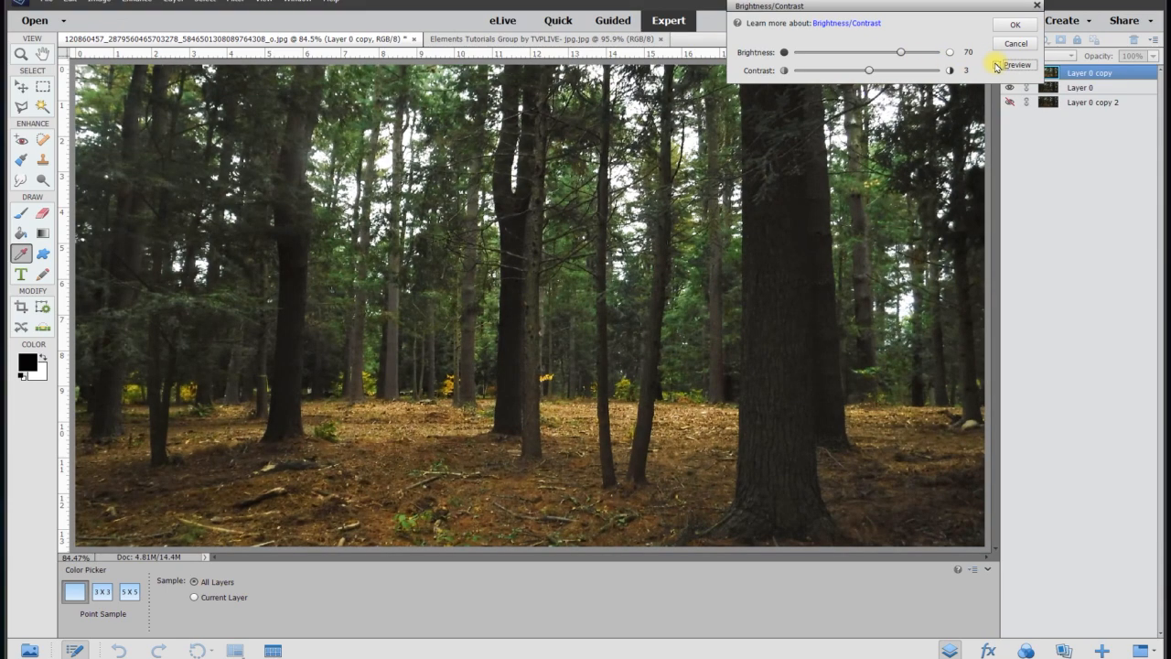
click(997, 66)
click(997, 66)
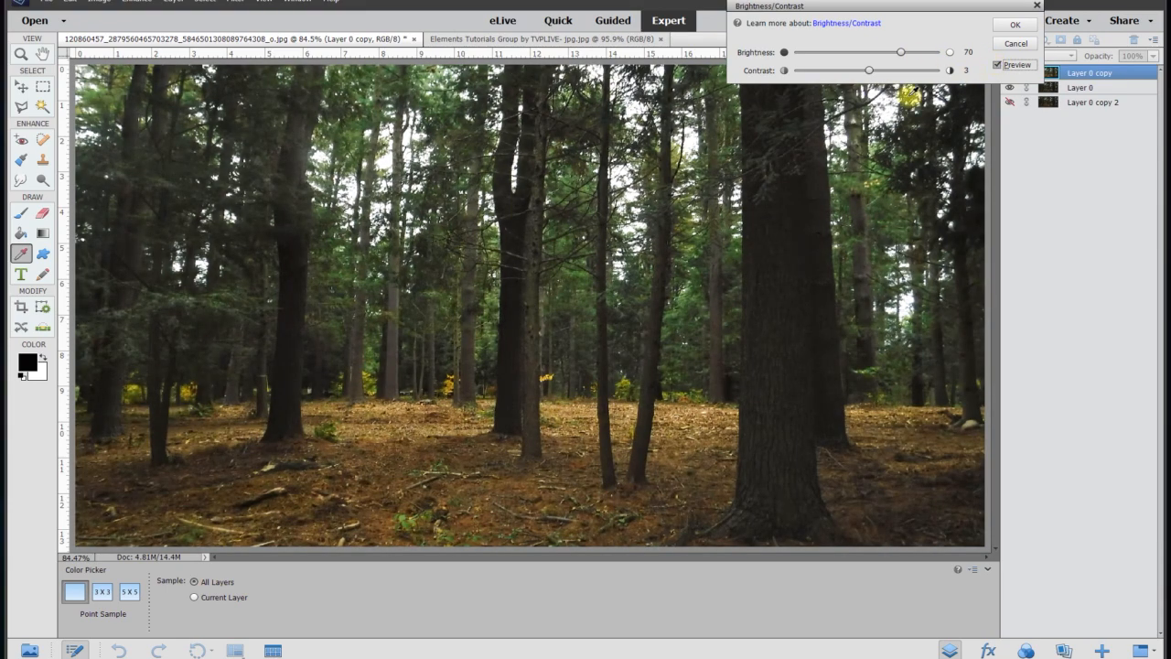
click(1014, 25)
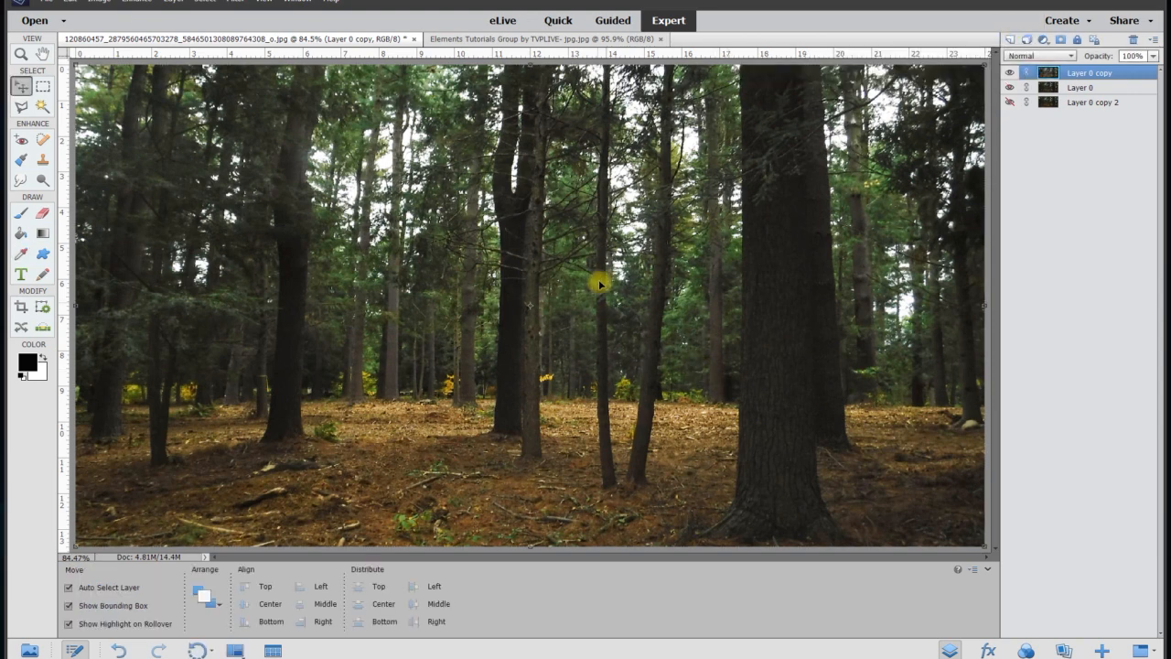
- Apply a Hue/Saturation adjustment to Layer 0 copy with saturation +25, checking it against the unadjusted preview
click(154, 4)
mouse_move(176, 155)
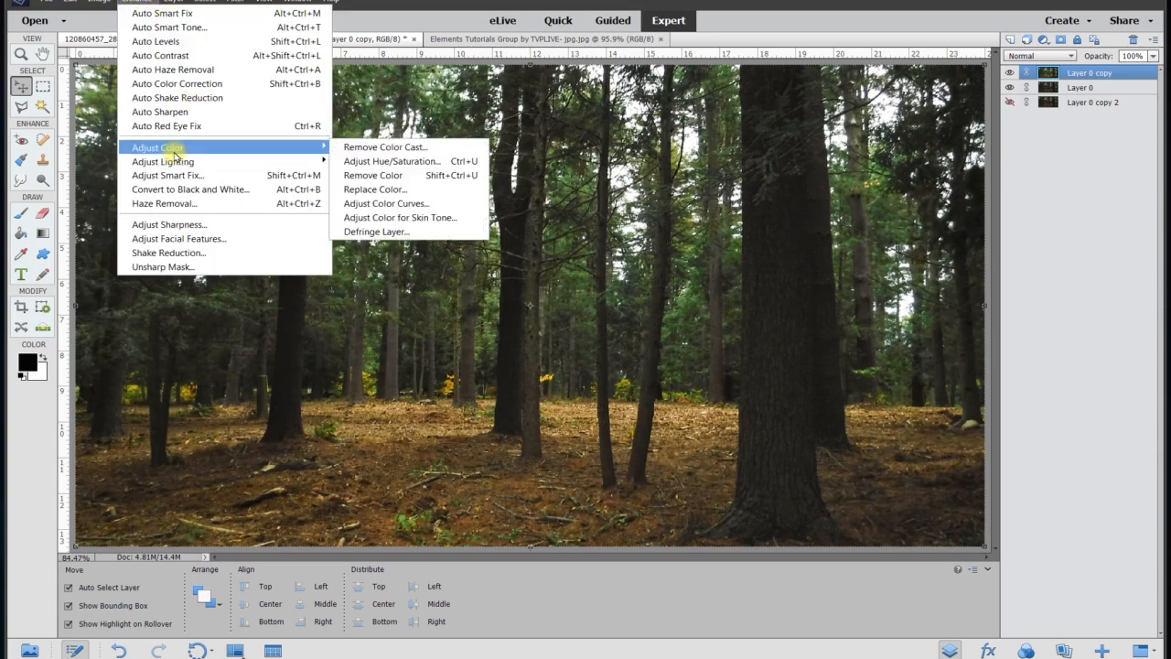
click(375, 160)
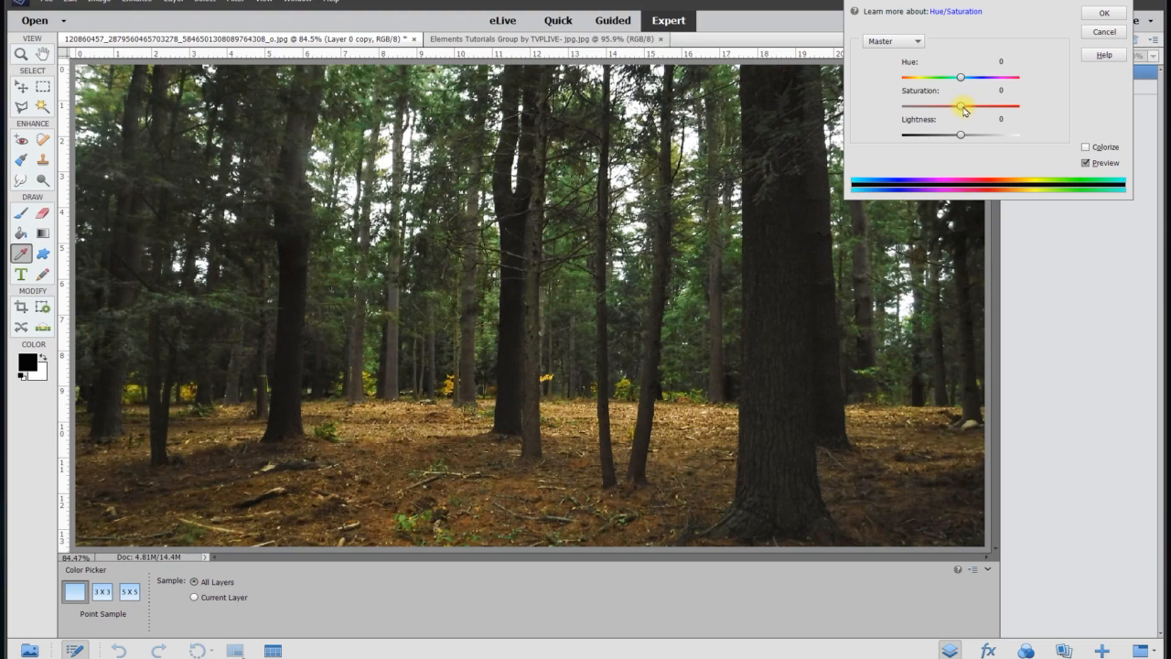
mouse_move(963, 110)
mouse_down()
mouse_move(907, 109)
mouse_move(1066, 116)
mouse_move(921, 120)
mouse_move(986, 123)
mouse_move(951, 127)
mouse_up()
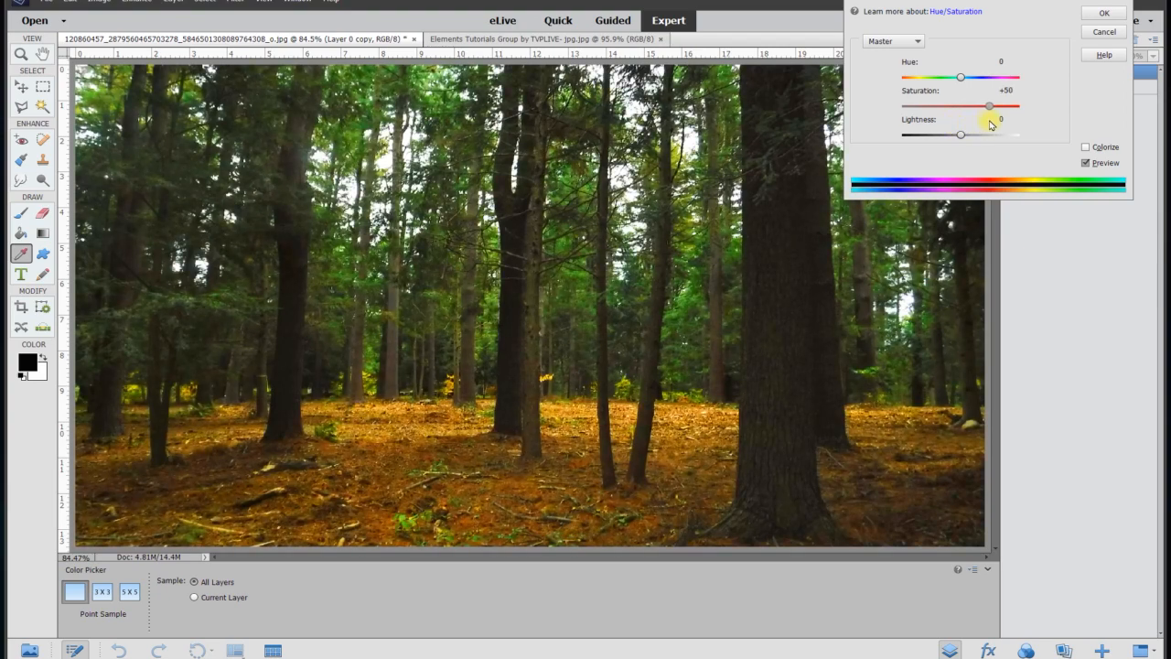
drag(991, 125, 959, 129)
drag(985, 127, 958, 130)
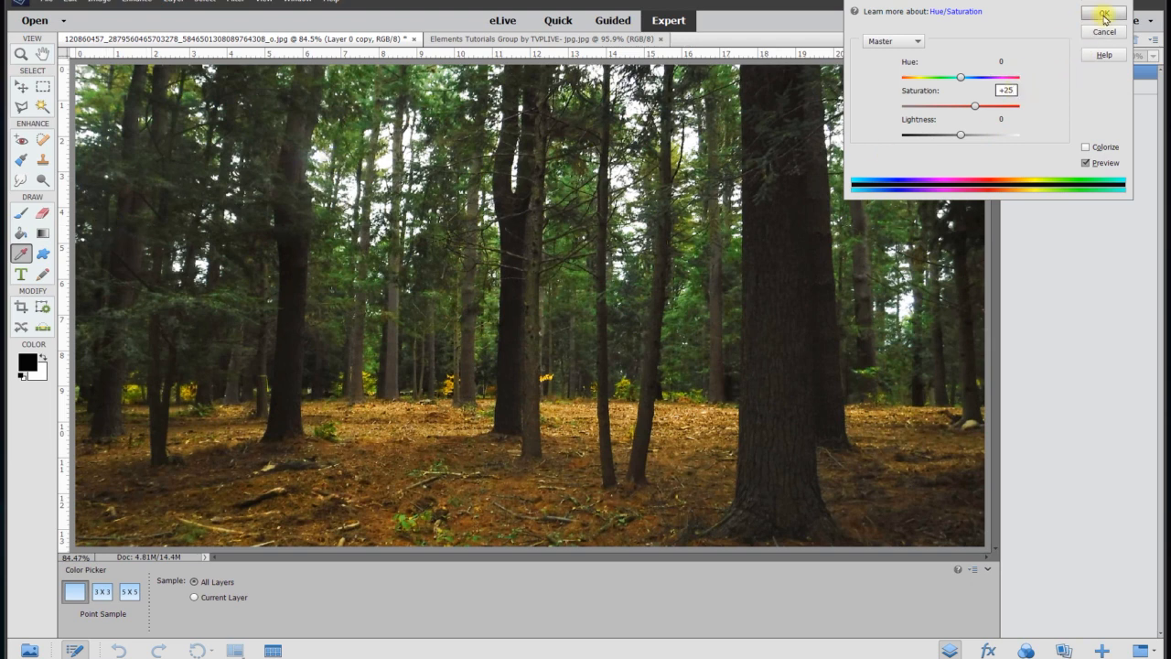
click(1087, 163)
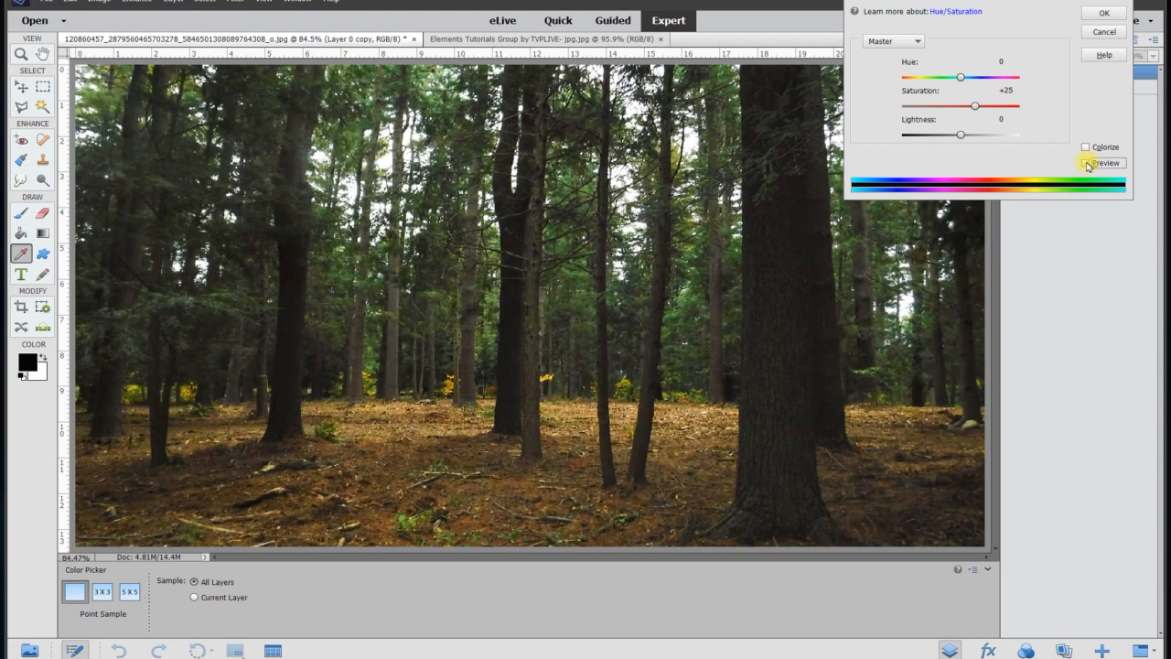
click(1106, 12)
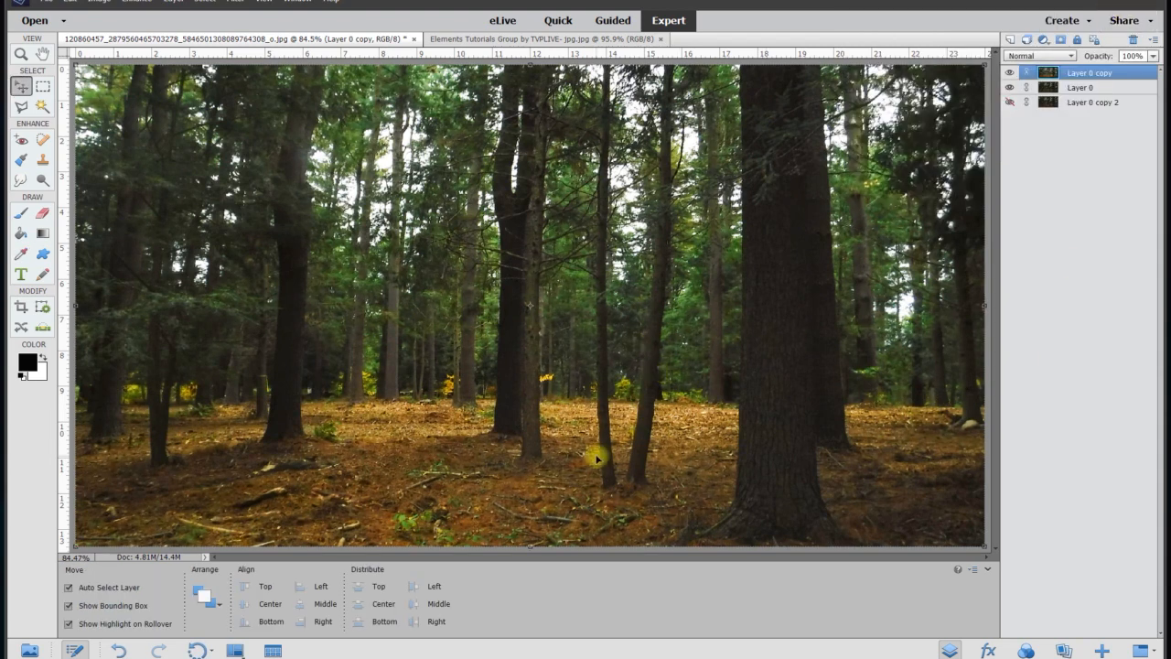
- Compare the photo with Layer 0 copy hidden and shown, leaving that layer hidden
click(1010, 74)
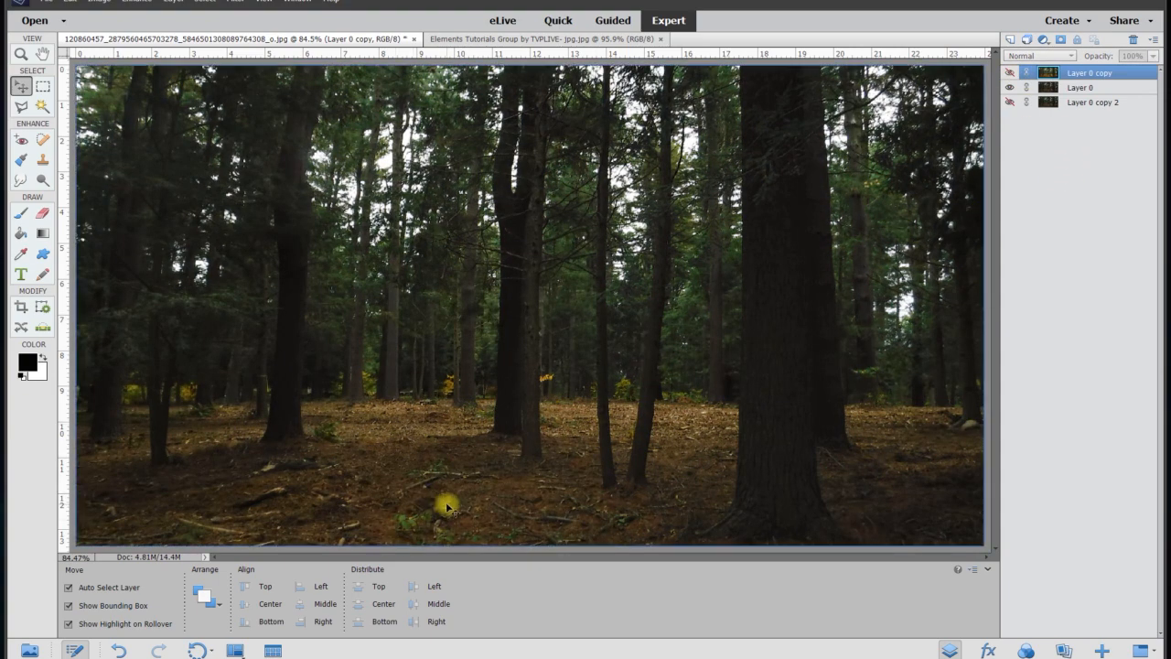
click(1010, 73)
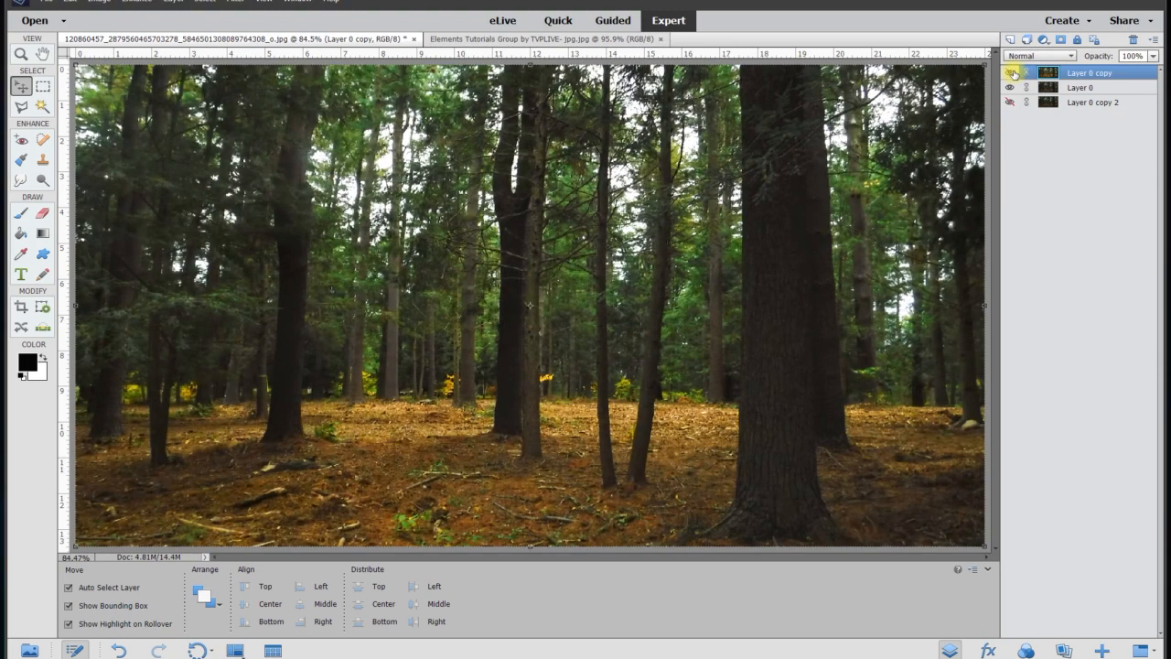
click(1012, 73)
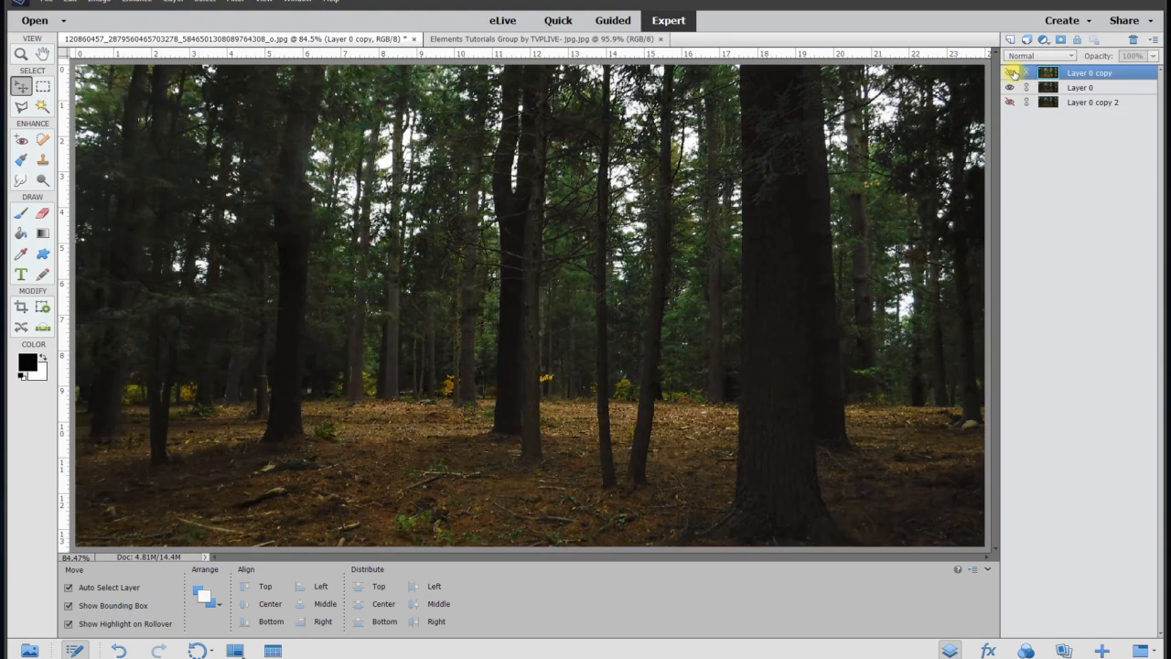
- Apply a Hue/Saturation adjustment to Layer 0 with saturation +15, comparing it with the preview turned off
click(1074, 91)
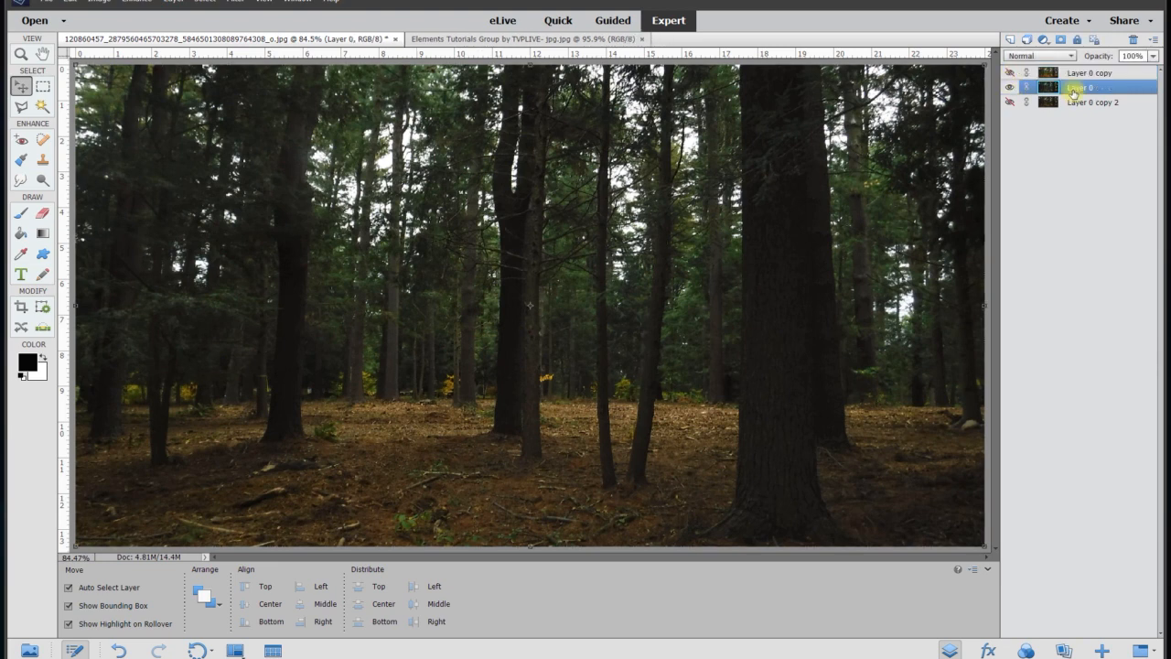
click(137, 3)
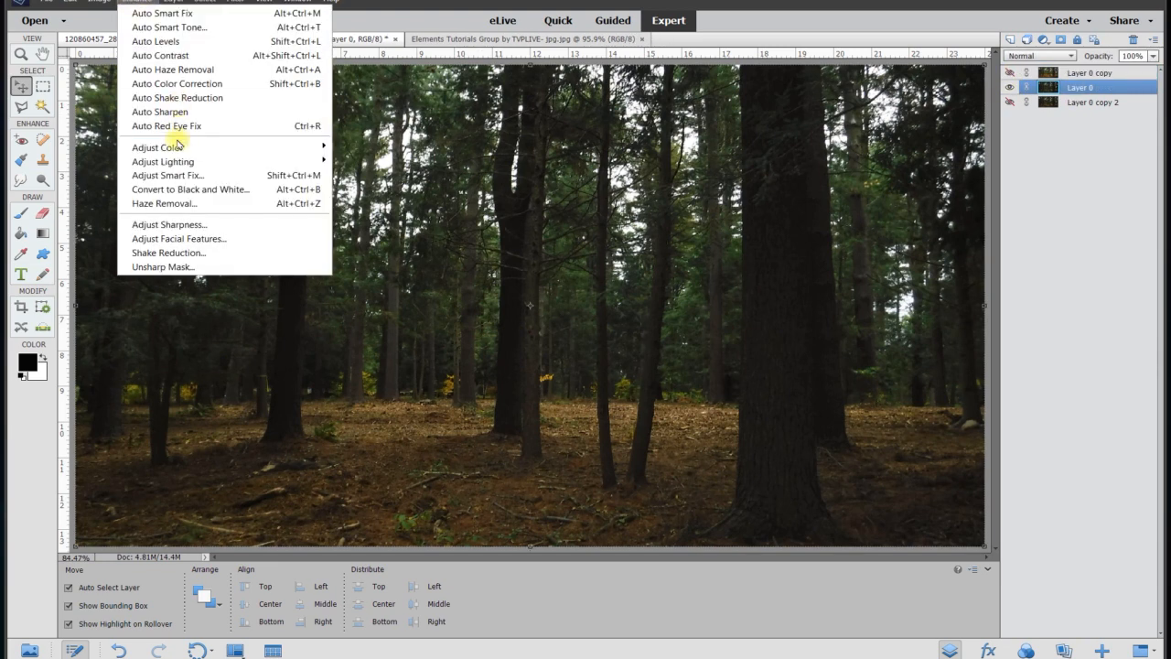
mouse_move(180, 162)
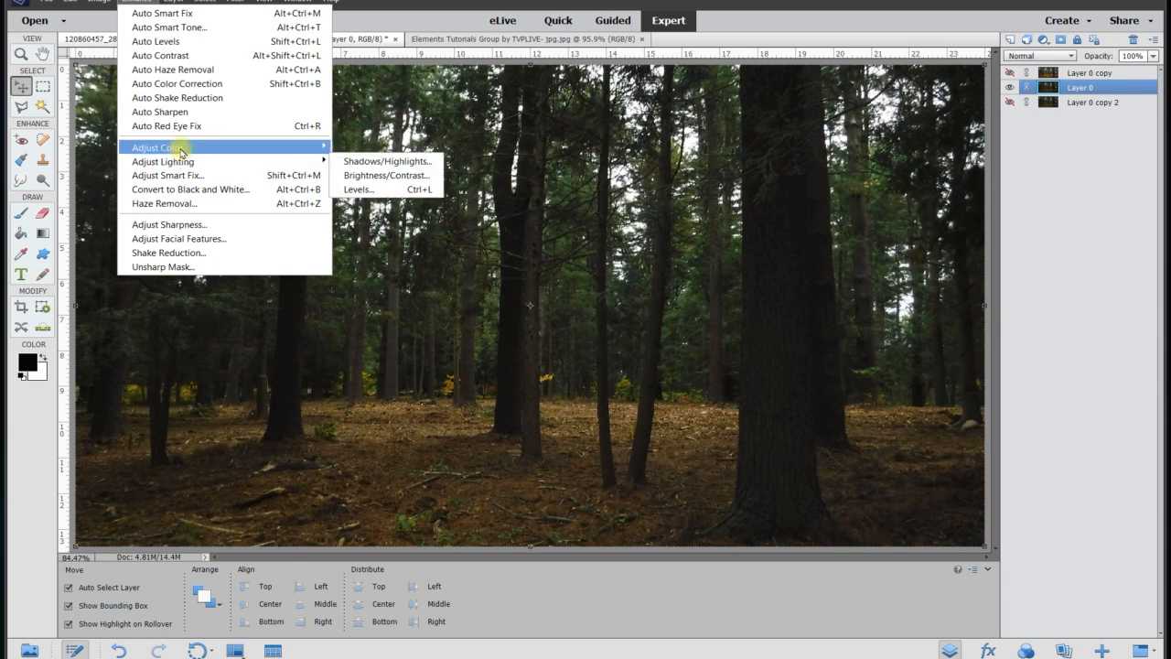
click(357, 162)
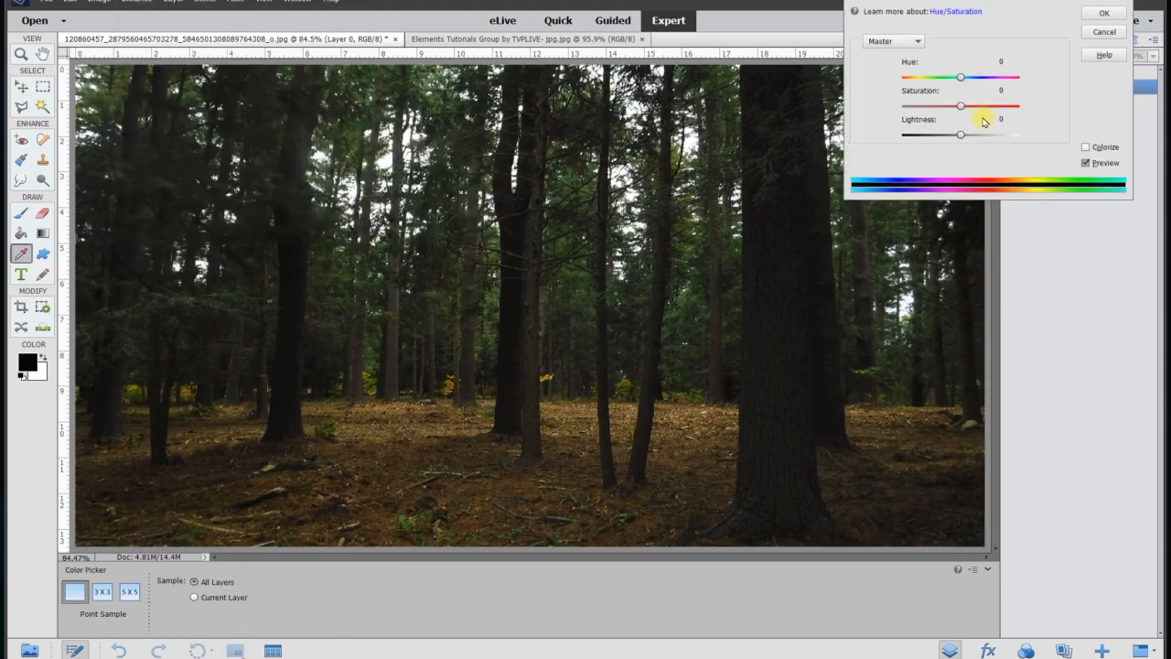
mouse_move(960, 110)
mouse_down()
mouse_move(936, 112)
mouse_move(997, 112)
mouse_move(943, 118)
mouse_move(953, 115)
mouse_up()
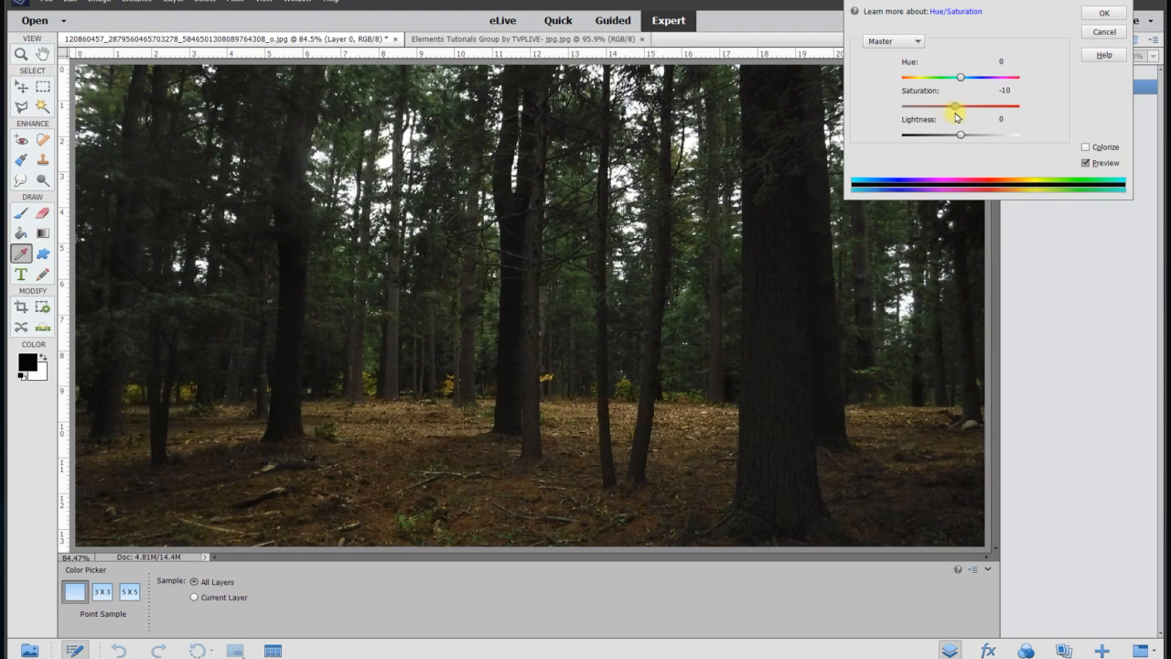
drag(957, 116, 975, 120)
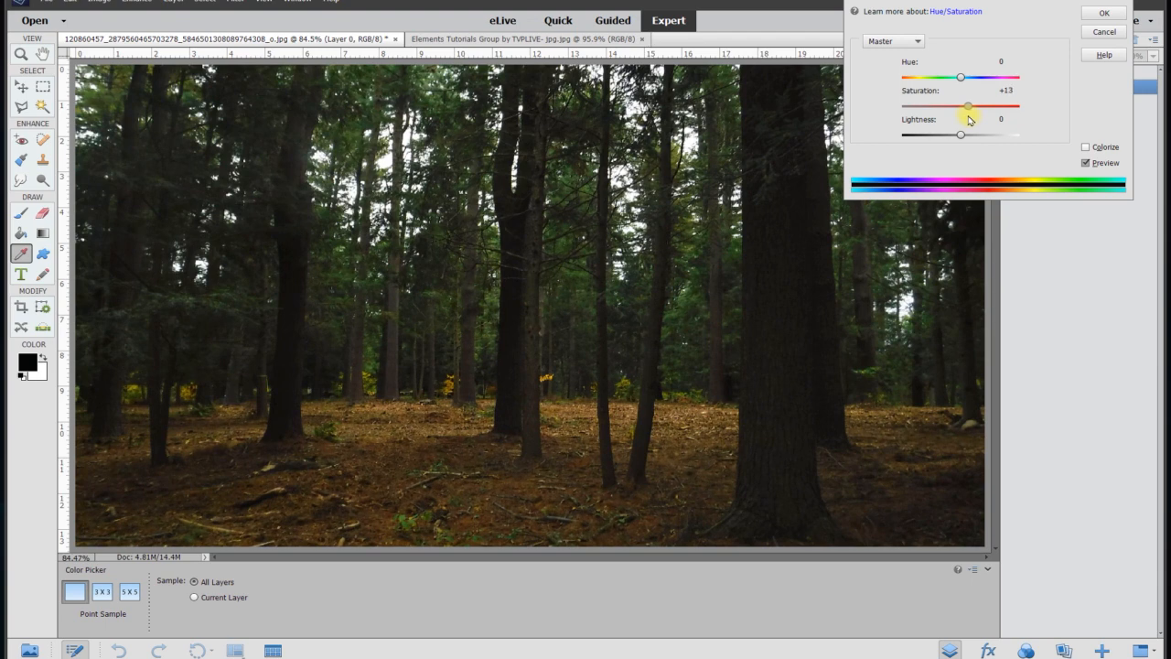
click(1007, 91)
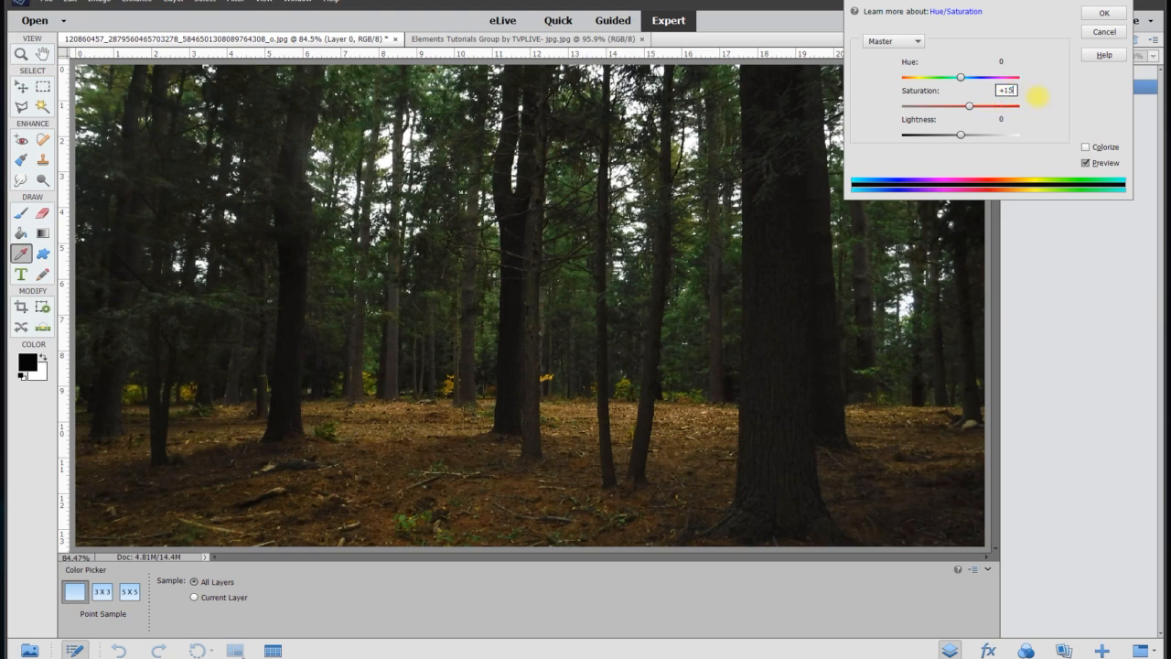
click(1087, 162)
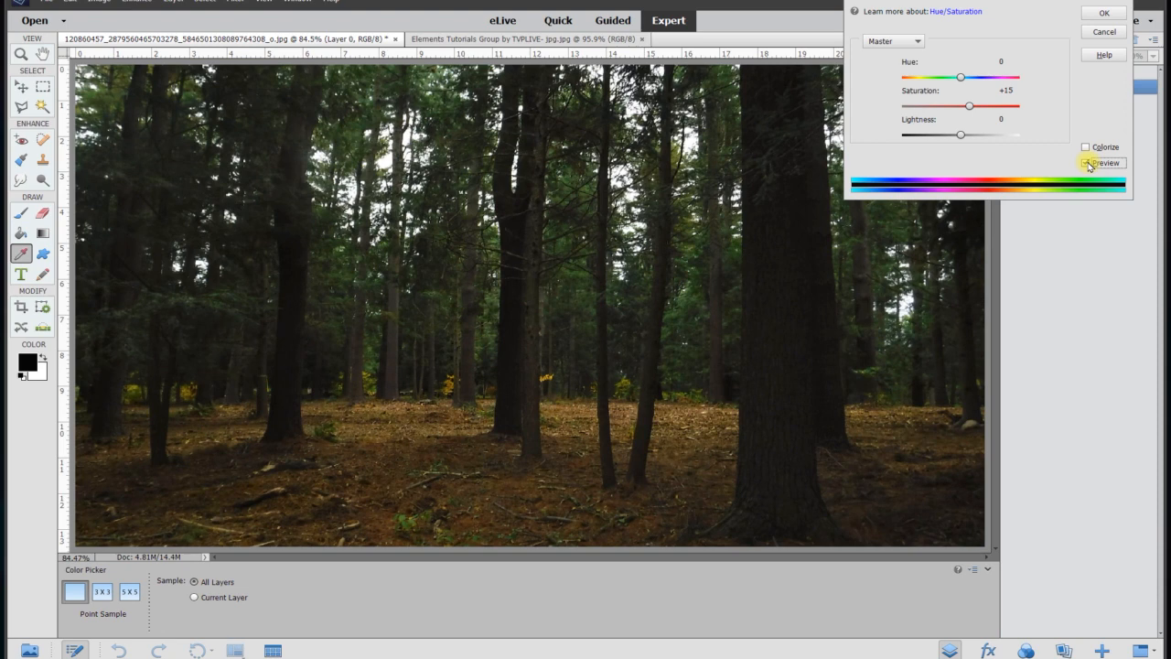
click(1105, 13)
key(v)
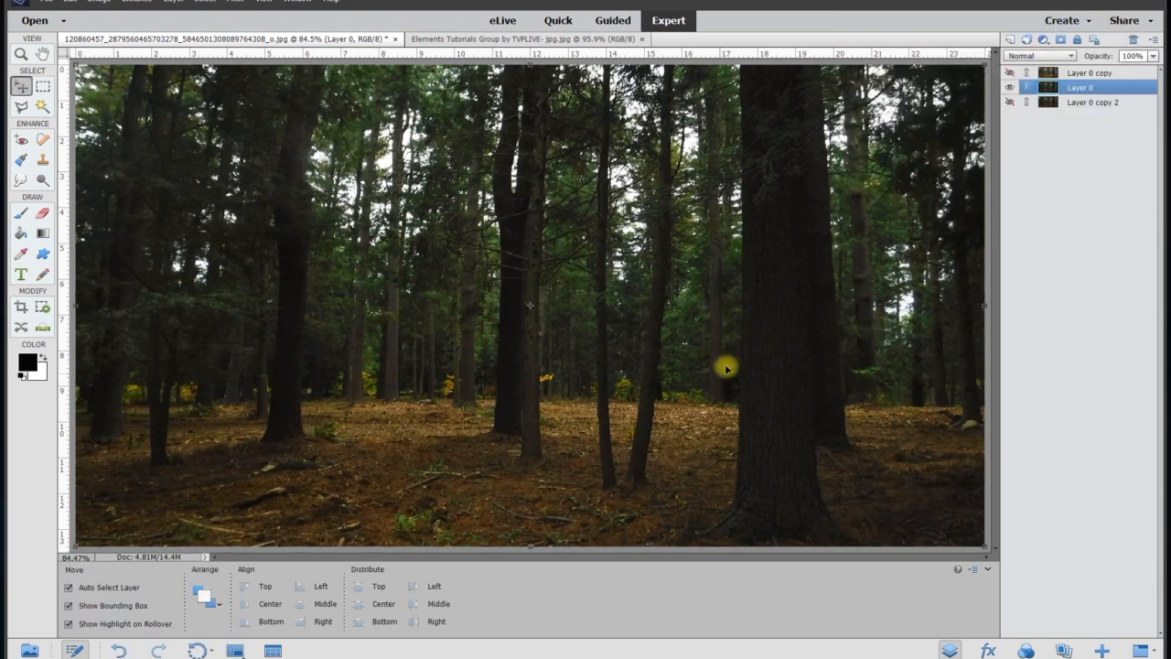
- Toggle Layer 0 copy to compare both versions and leave it visible
click(1010, 73)
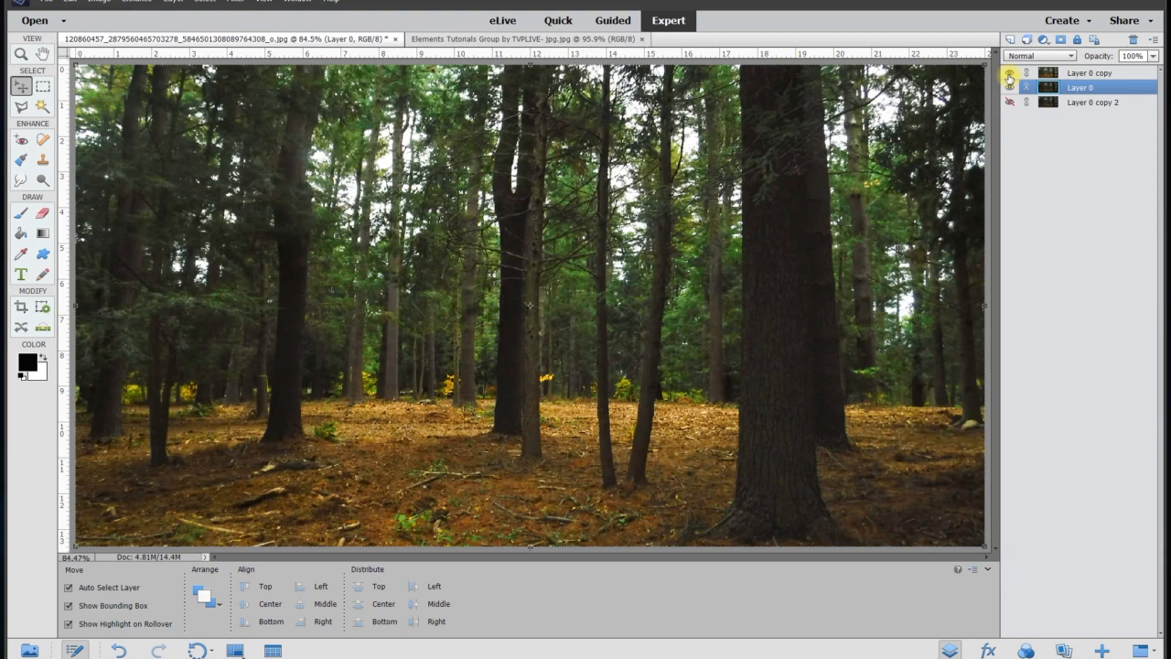
click(1009, 74)
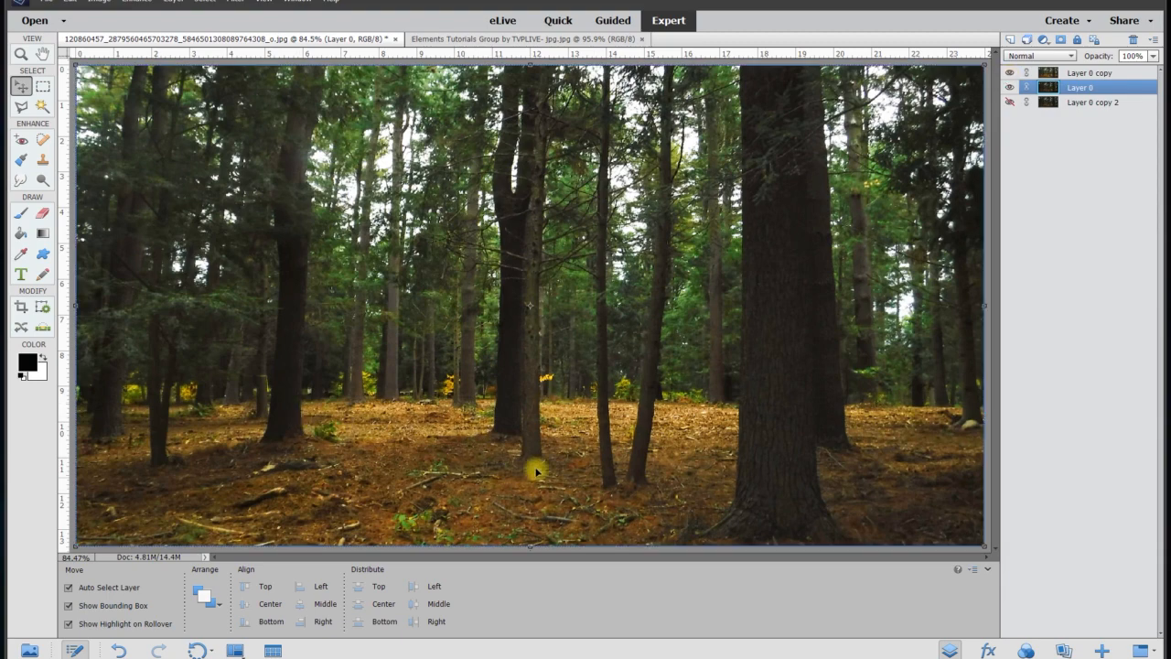
click(21, 215)
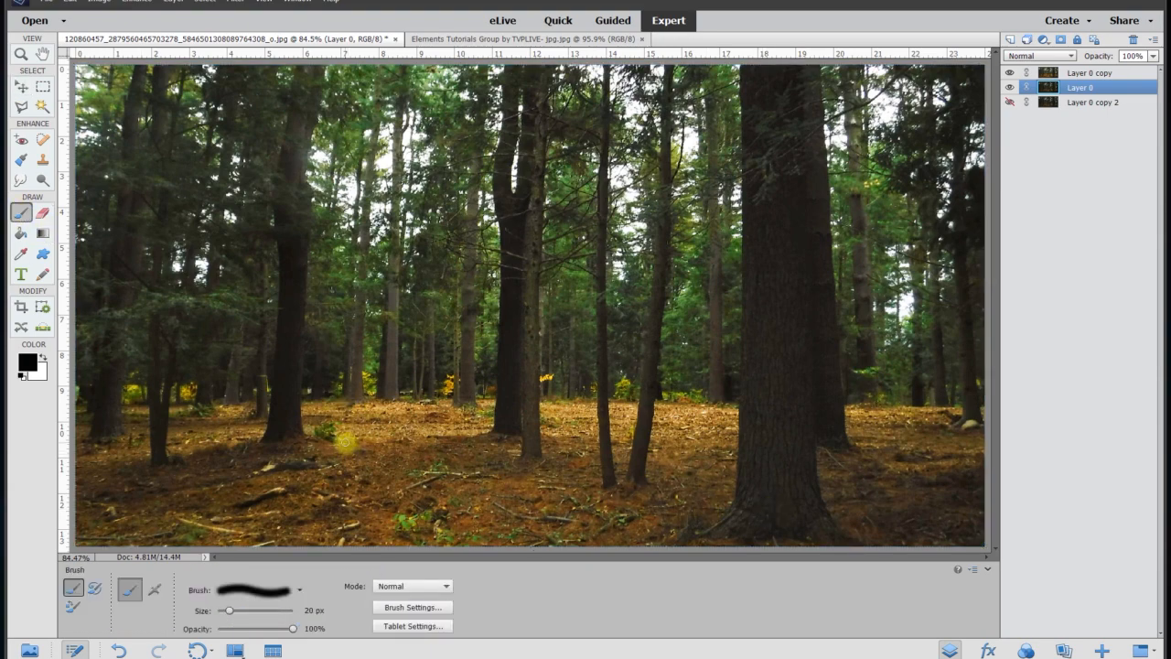
click(312, 609)
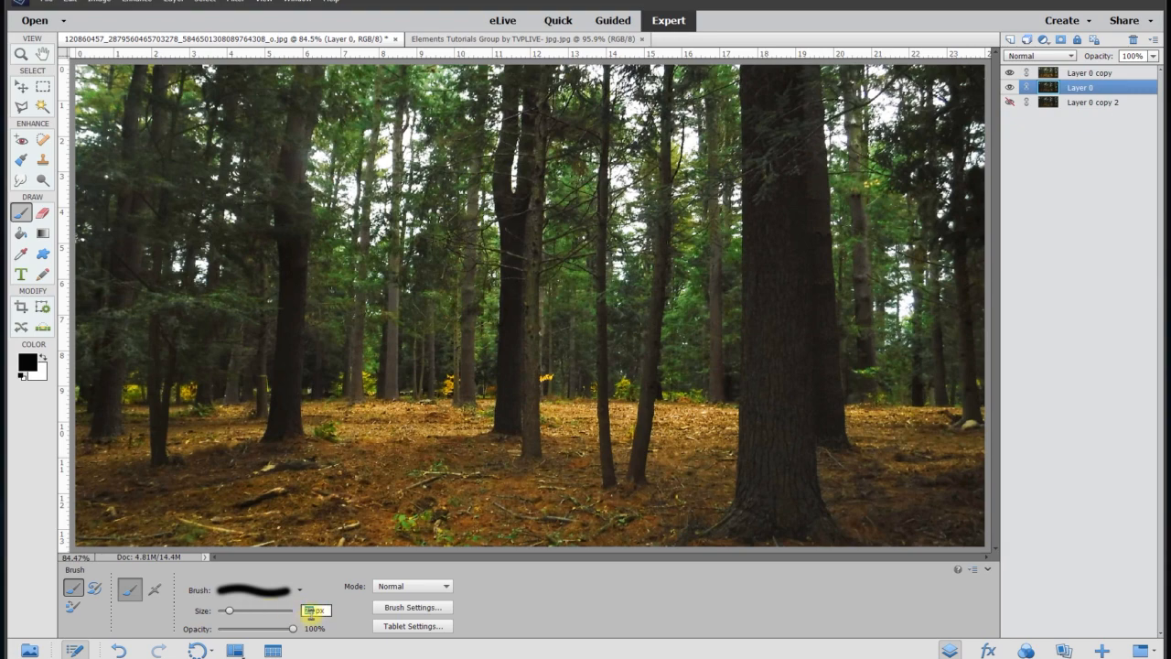
text(500)
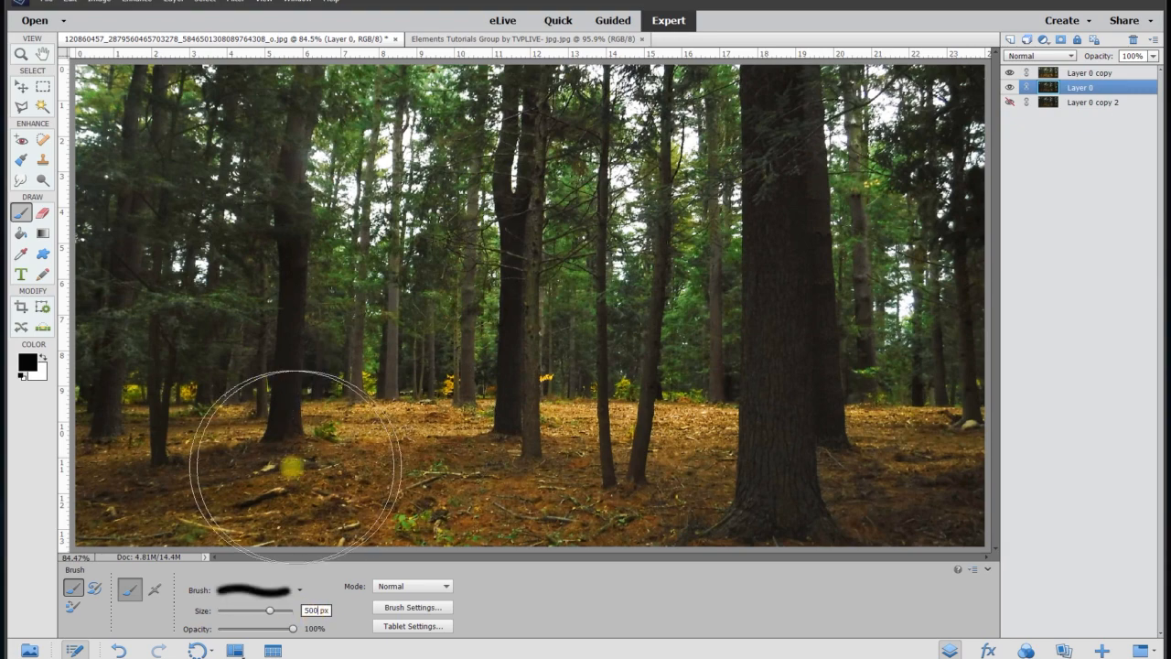
click(20, 86)
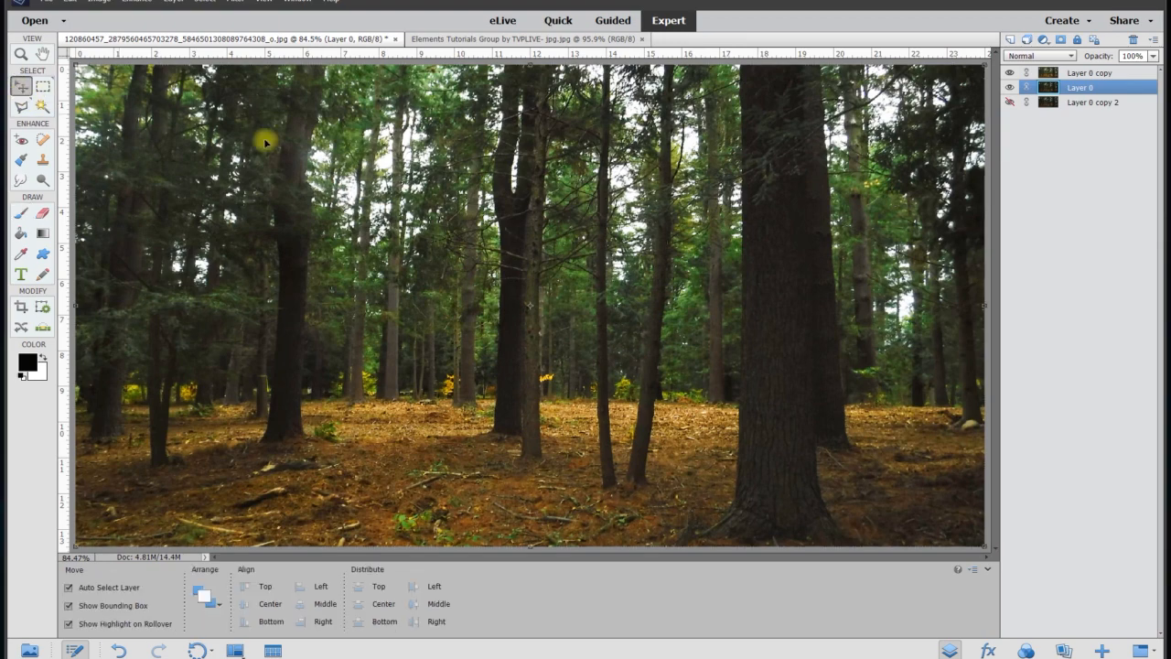
- Erase the forest floor on Layer 0 copy with the Eraser, using a soft round brush at 250 px
scroll(355, 190, down, 2)
scroll(356, 191, down, 1)
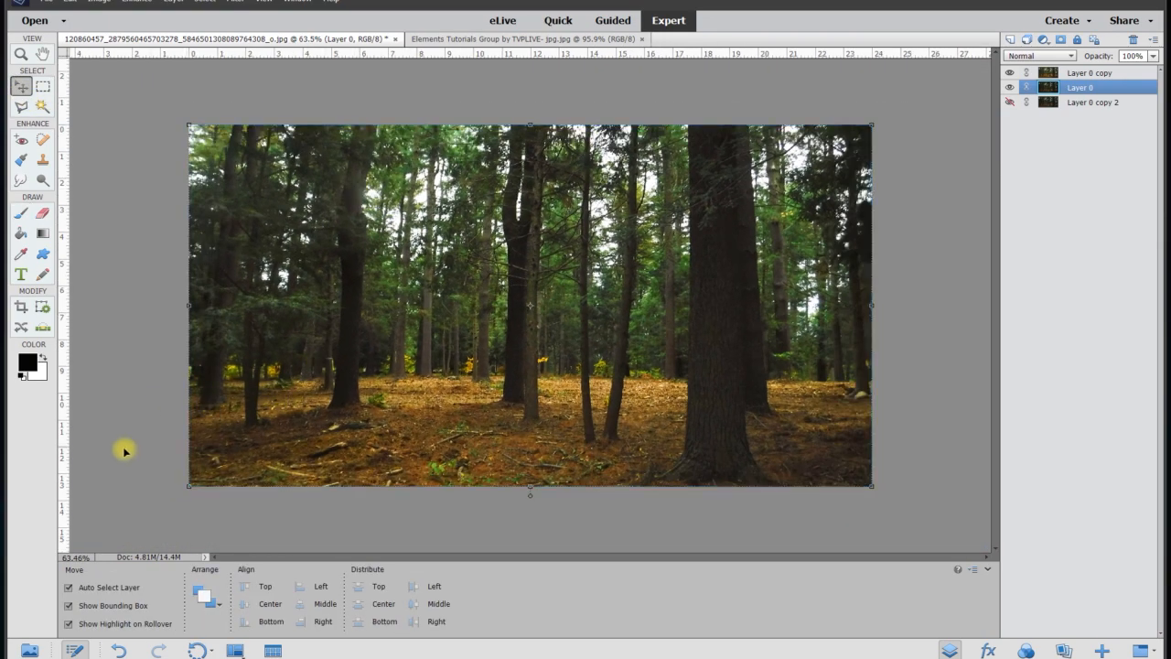
click(42, 216)
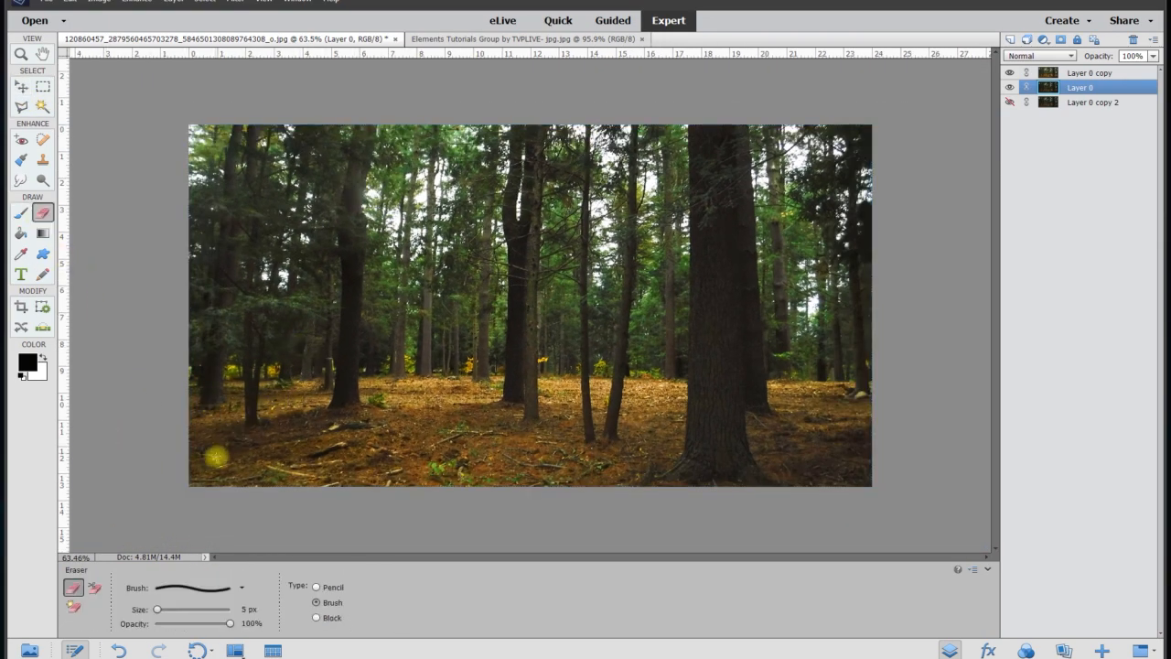
click(237, 589)
click(237, 561)
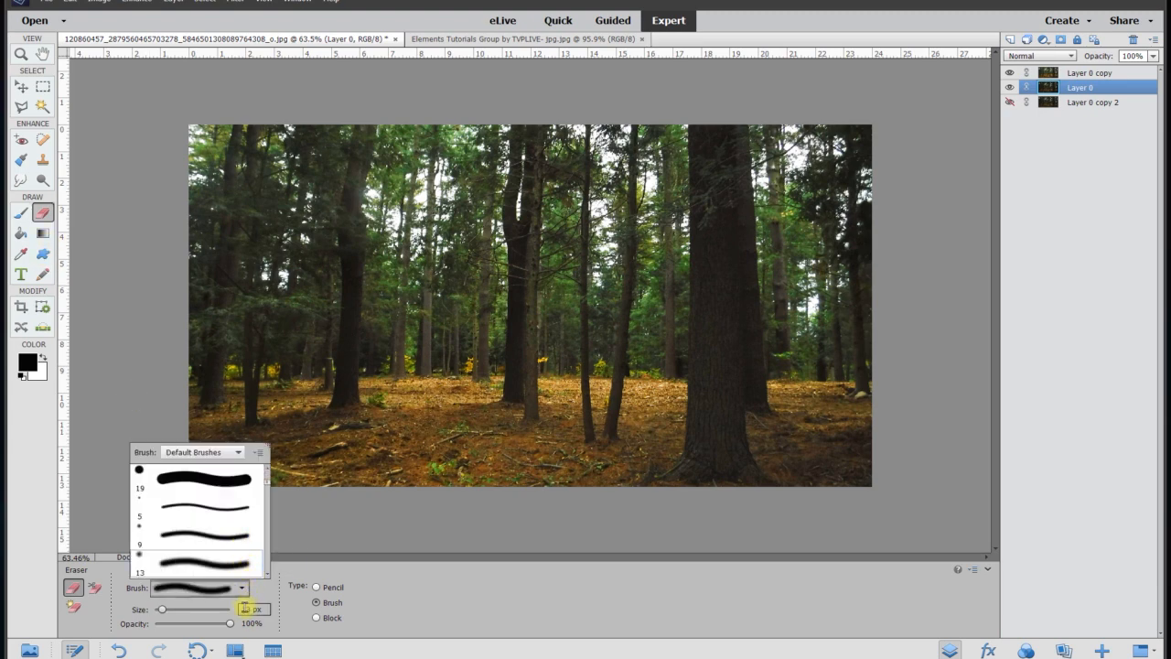
click(250, 609)
text(250)
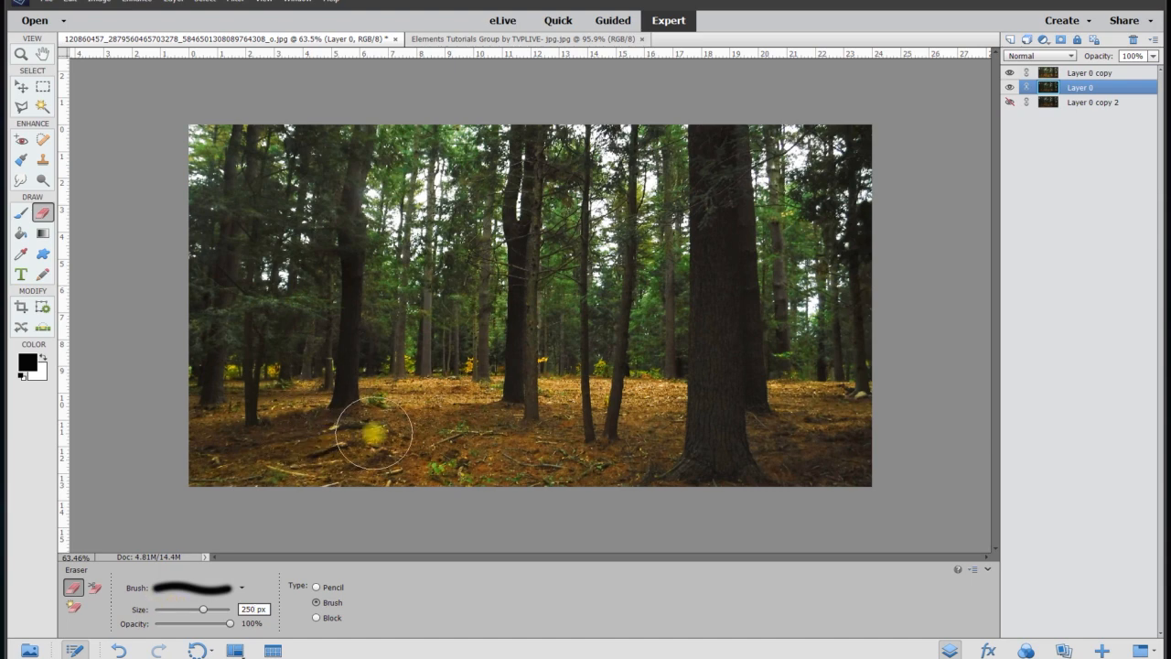
click(1099, 76)
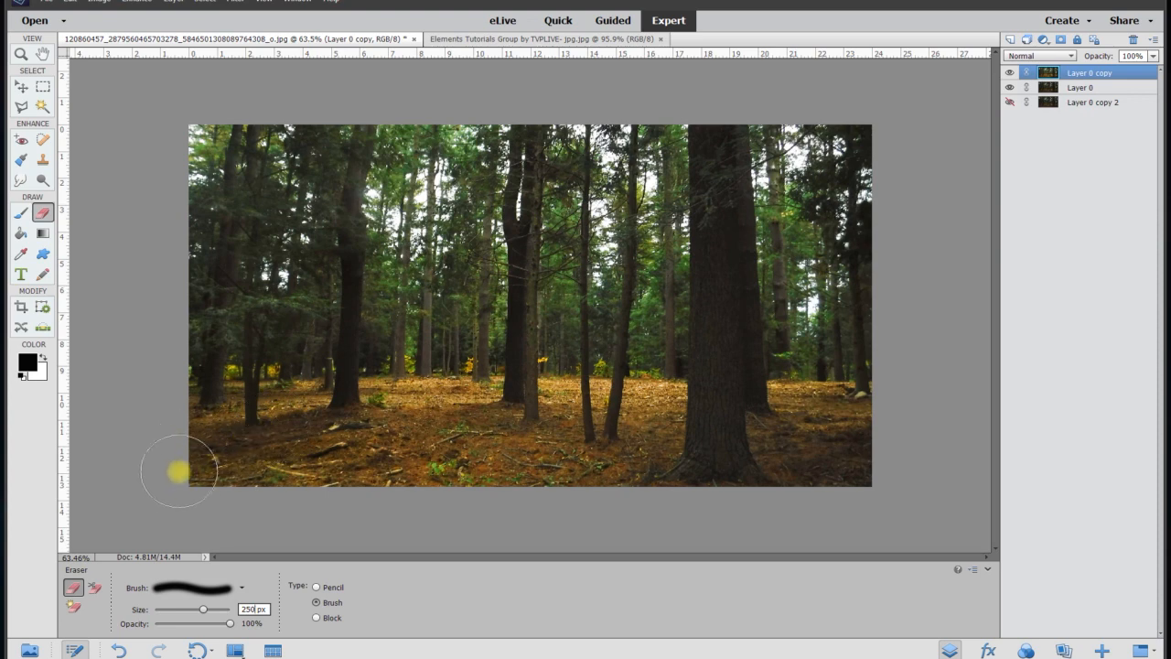
mouse_move(197, 480)
mouse_down()
mouse_move(223, 457)
mouse_move(224, 435)
mouse_move(284, 437)
mouse_move(351, 418)
mouse_move(803, 415)
mouse_move(864, 440)
mouse_move(383, 450)
mouse_move(199, 468)
mouse_move(762, 467)
mouse_move(862, 454)
mouse_move(766, 436)
mouse_move(386, 438)
mouse_move(351, 462)
mouse_move(255, 464)
mouse_move(324, 402)
mouse_move(545, 402)
mouse_move(707, 422)
mouse_move(724, 369)
mouse_move(724, 251)
mouse_move(740, 309)
mouse_move(719, 198)
mouse_move(689, 424)
mouse_move(707, 480)
mouse_move(723, 407)
mouse_up()
- Erase the large foreground tree trunk on Layer 0 copy with the eraser size set to 200 px
click(249, 623)
click(247, 608)
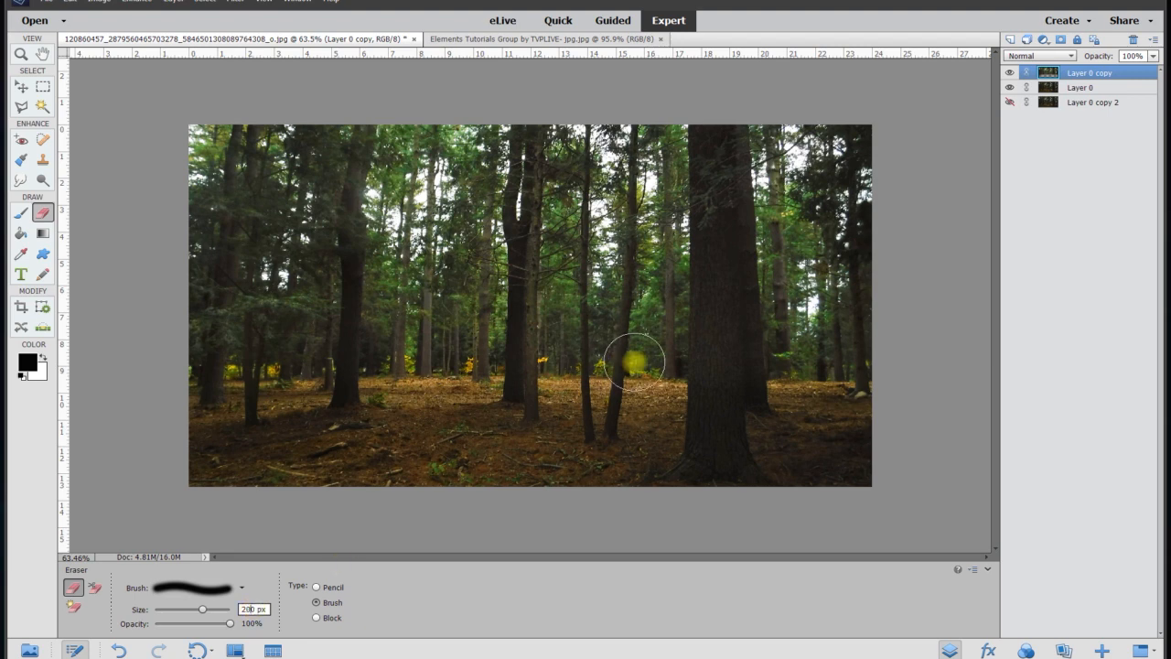
mouse_move(700, 430)
mouse_down()
mouse_move(732, 299)
mouse_move(726, 221)
mouse_move(729, 484)
mouse_move(714, 462)
mouse_move(715, 142)
mouse_move(713, 172)
mouse_up()
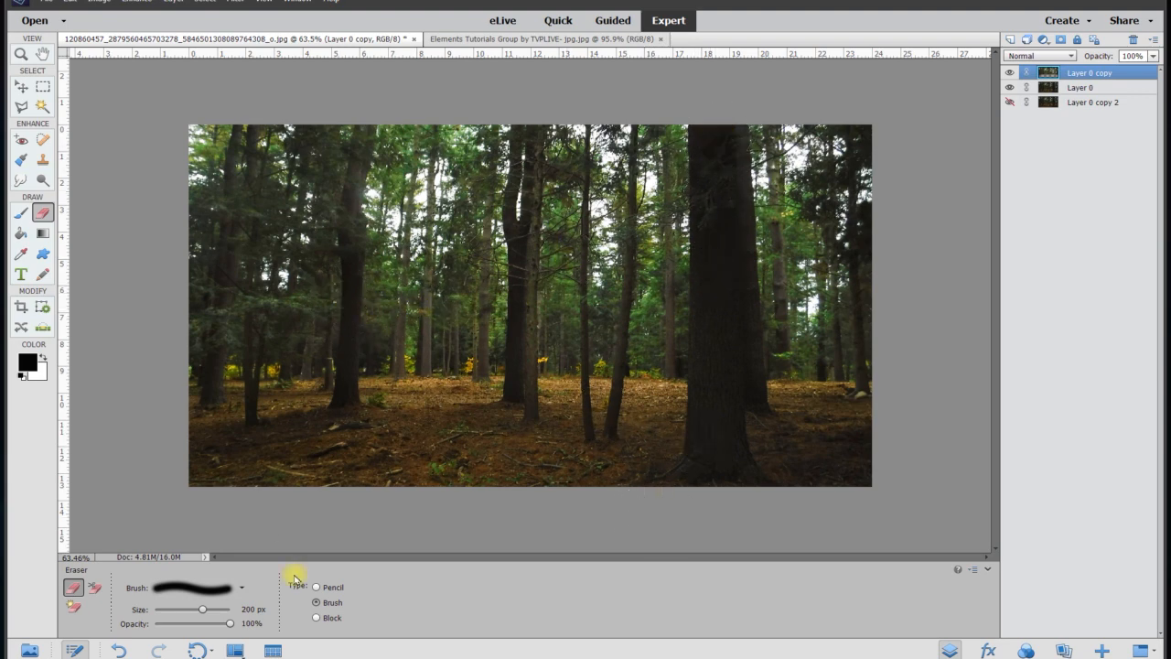
- Erase the forked tree trunk near the middle of the photo with the eraser size set to 100 px
click(247, 610)
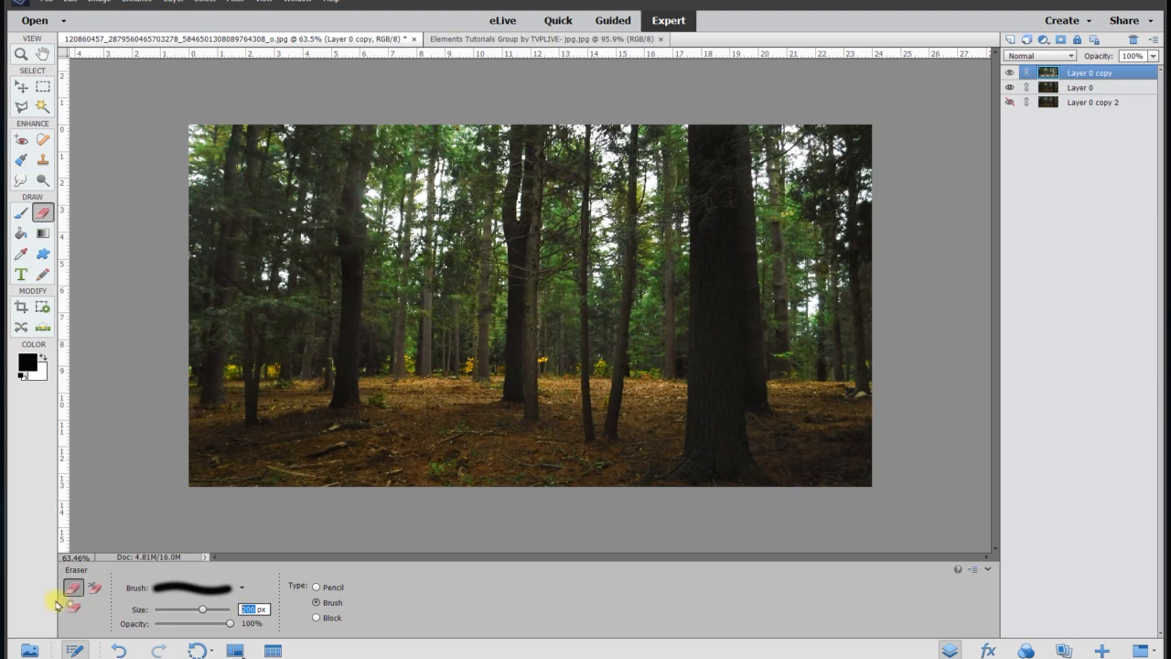
text(100)
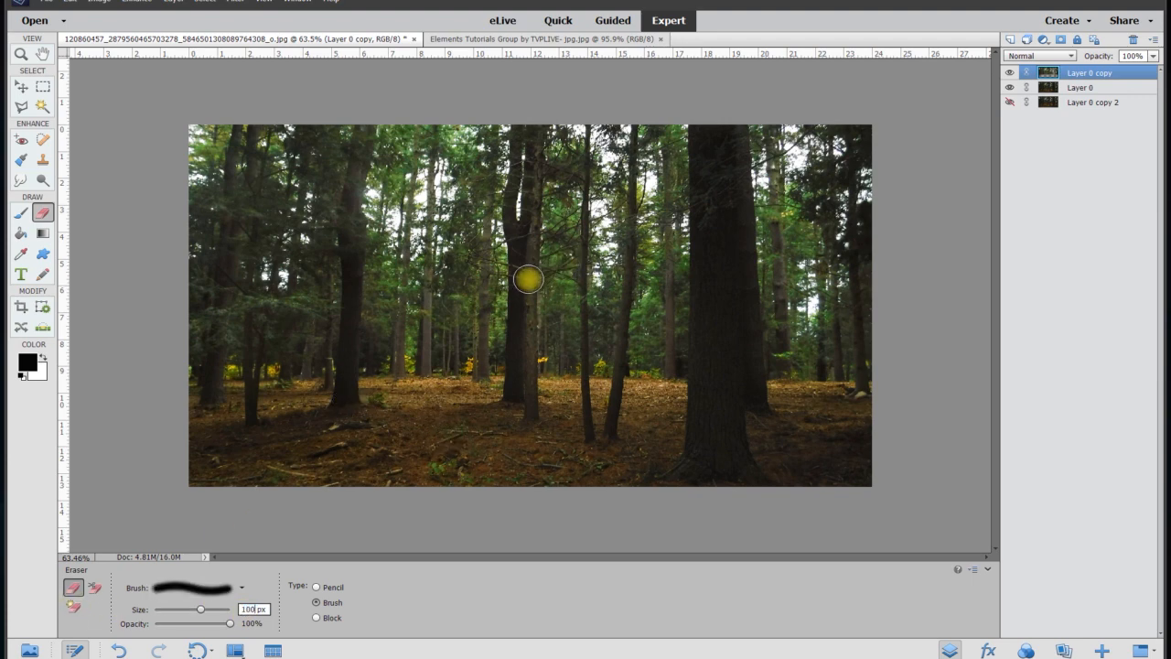
mouse_move(526, 154)
mouse_down()
mouse_move(513, 221)
mouse_move(517, 405)
mouse_up()
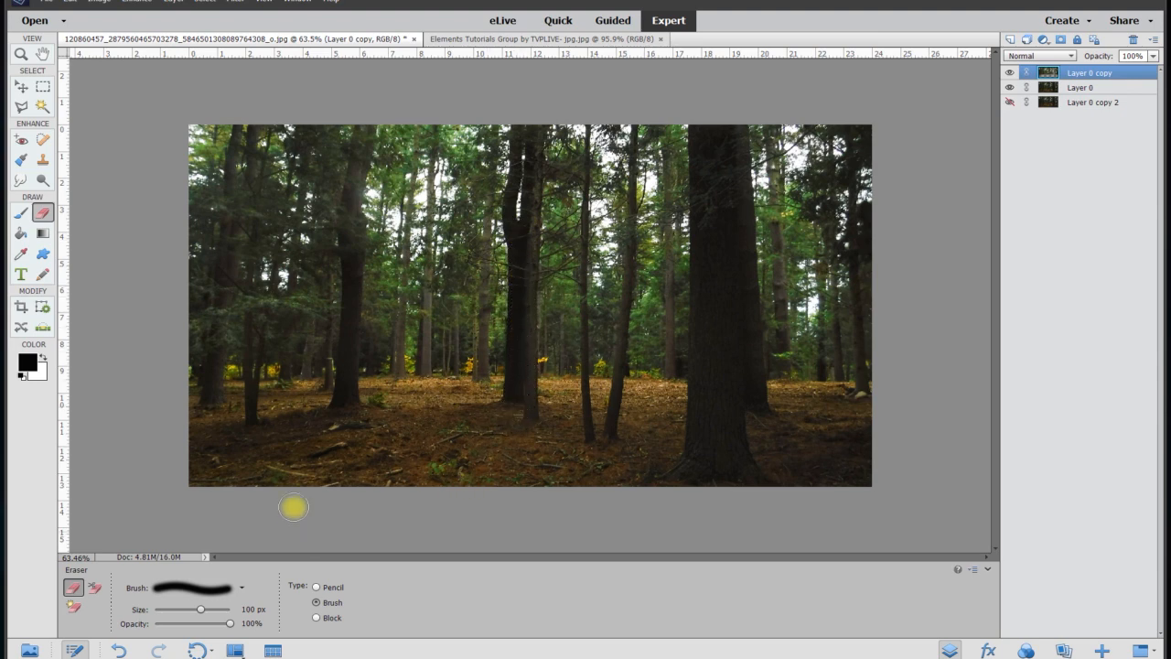
- Erase the dark trunks on the photo's left side and near its right edge on Layer 0 copy with the eraser at 75 px
click(249, 610)
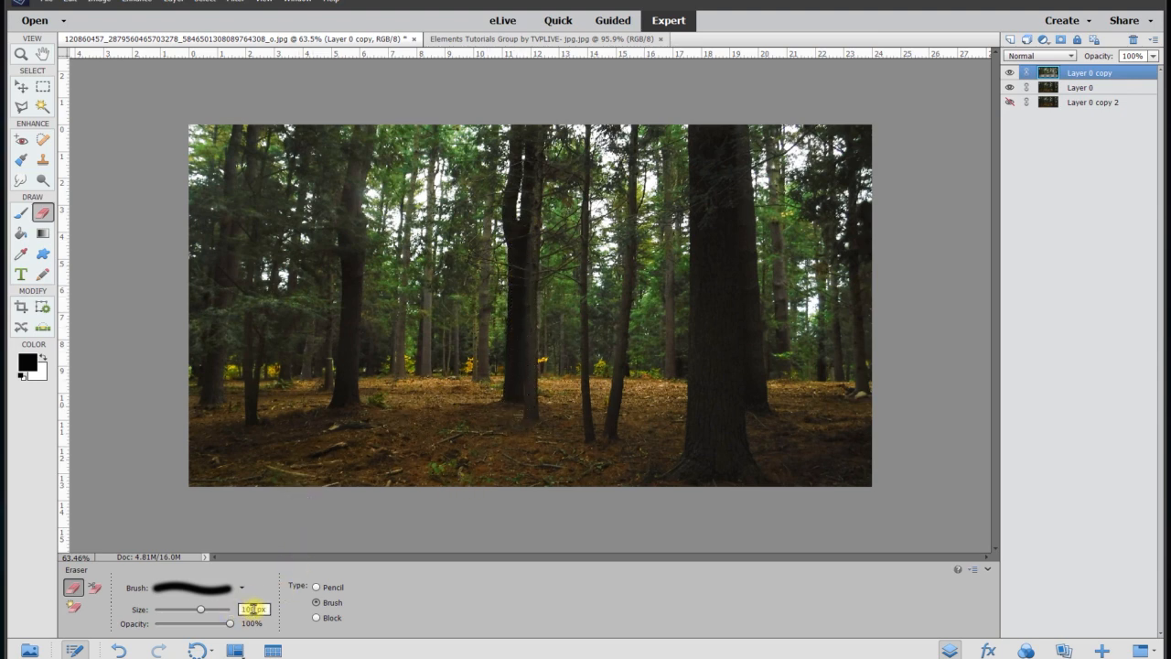
text(50)
key(Return)
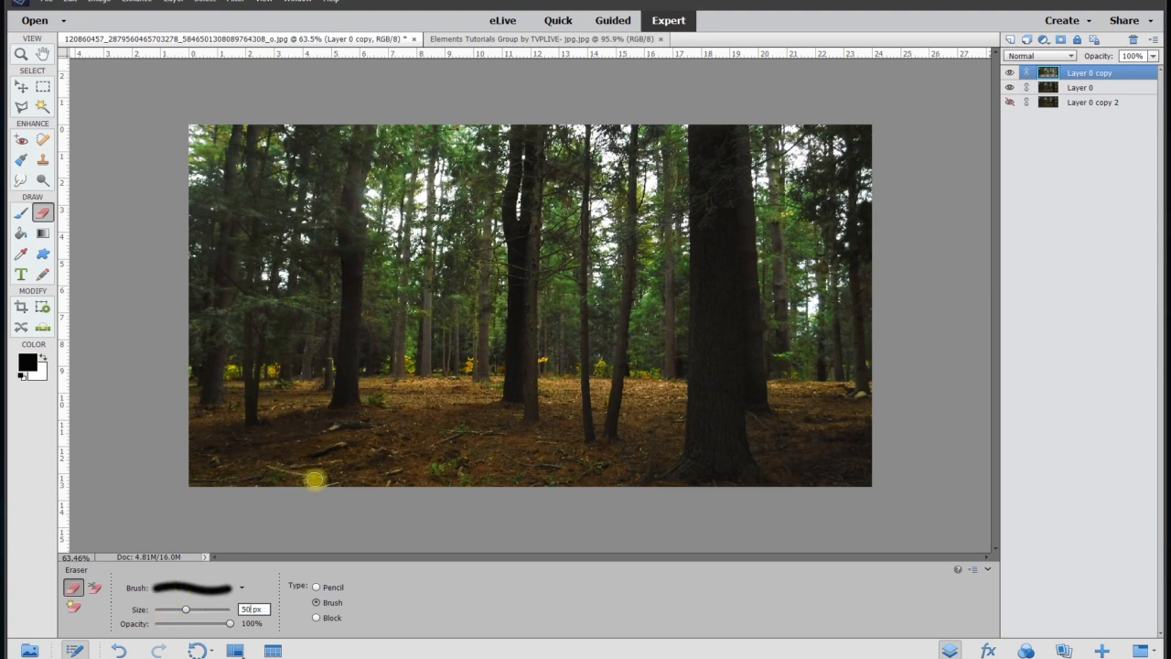
text(75)
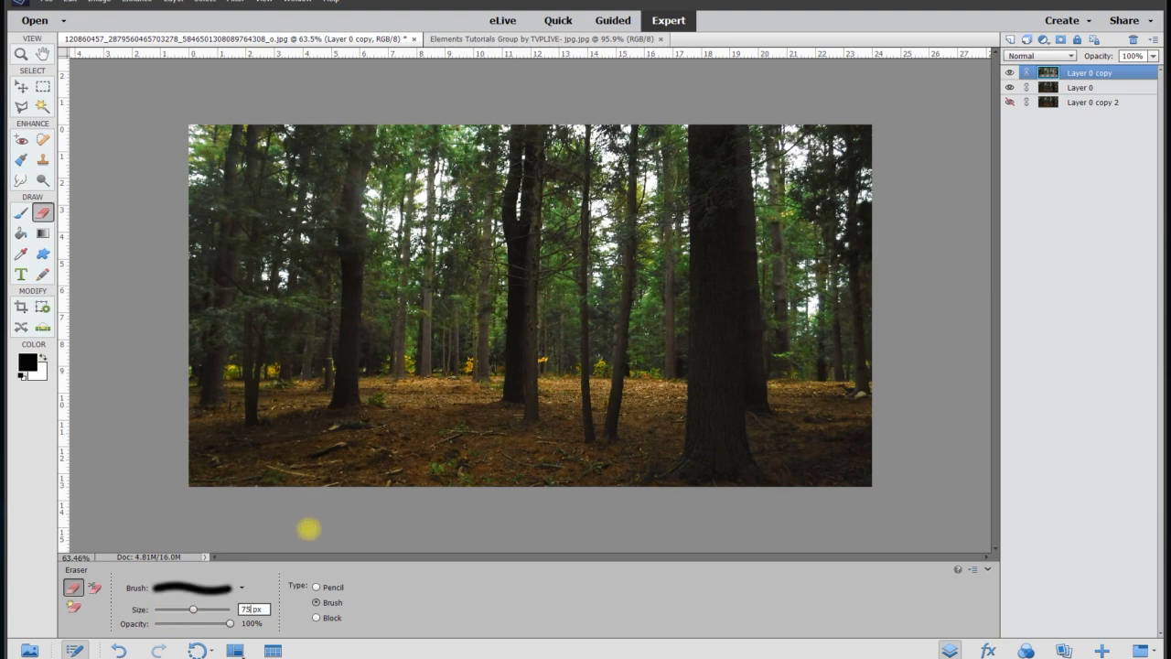
mouse_move(345, 408)
mouse_down()
mouse_move(358, 120)
mouse_move(375, 128)
mouse_move(356, 126)
mouse_up()
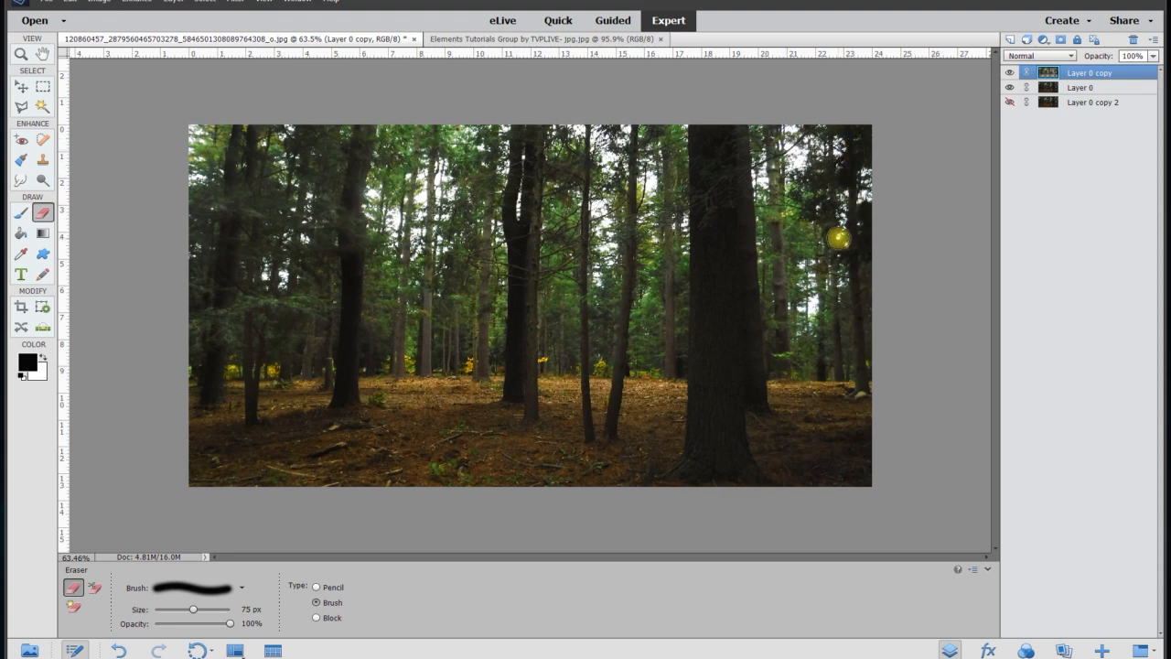
key(ctrl+z)
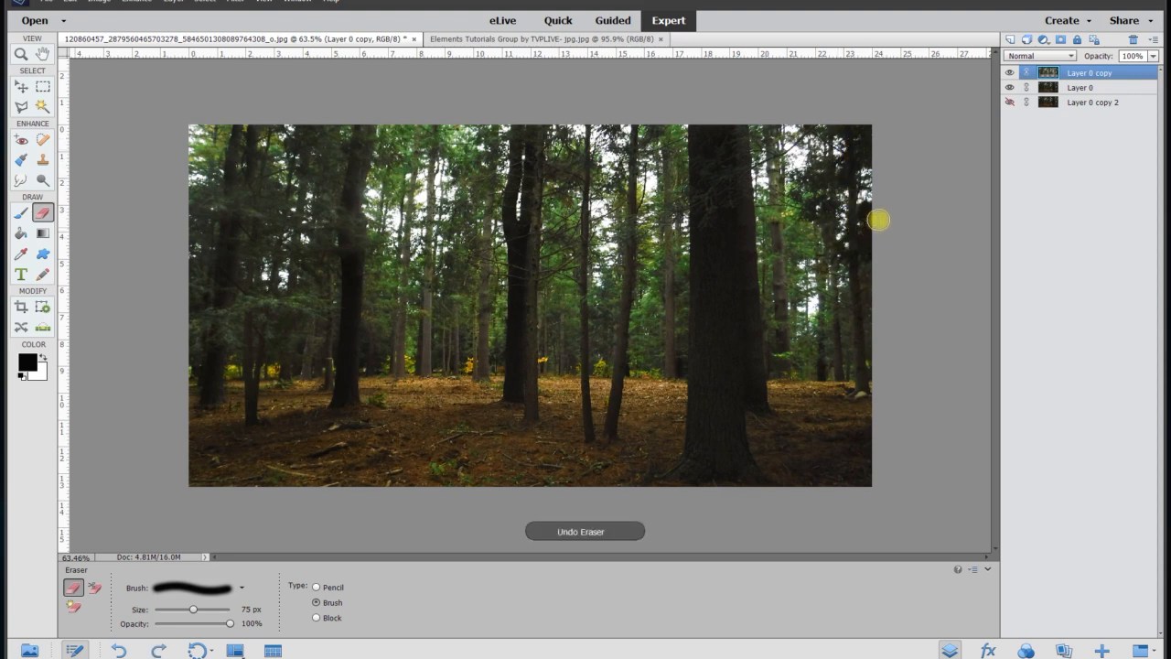
mouse_move(857, 282)
mouse_down()
mouse_move(850, 352)
mouse_move(845, 337)
mouse_move(837, 347)
mouse_move(843, 367)
mouse_move(853, 346)
mouse_move(859, 379)
mouse_up()
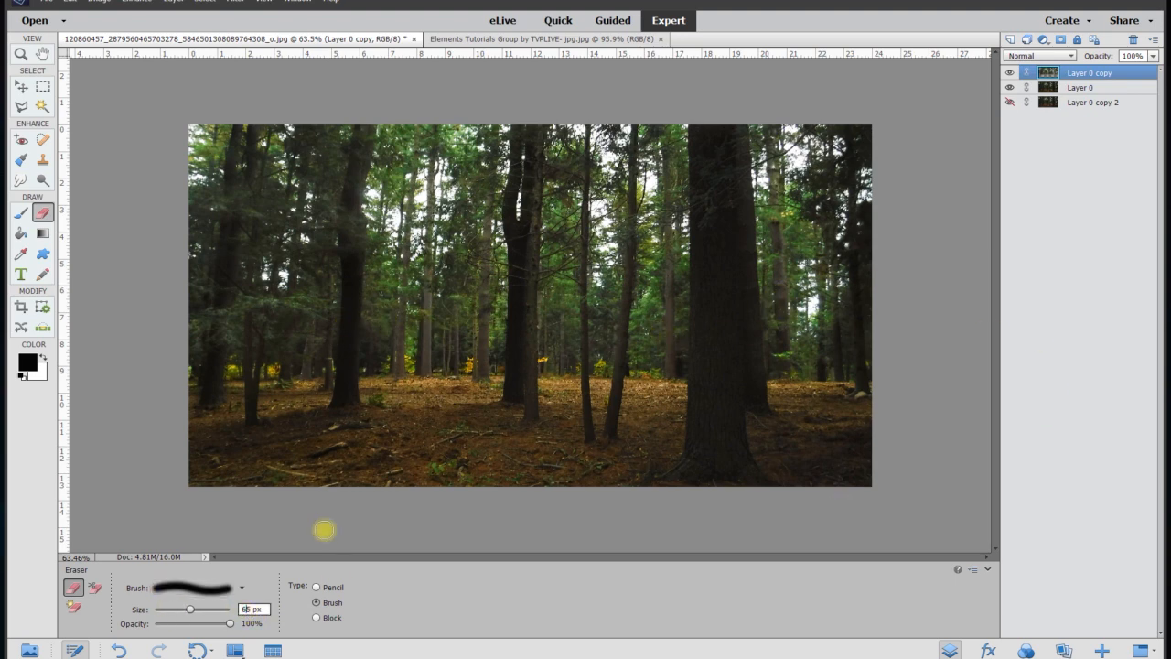
- Erase the trunk right of the large foreground tree at 55 px and the one left of the forked tree at 45 px
key(bracketleft)
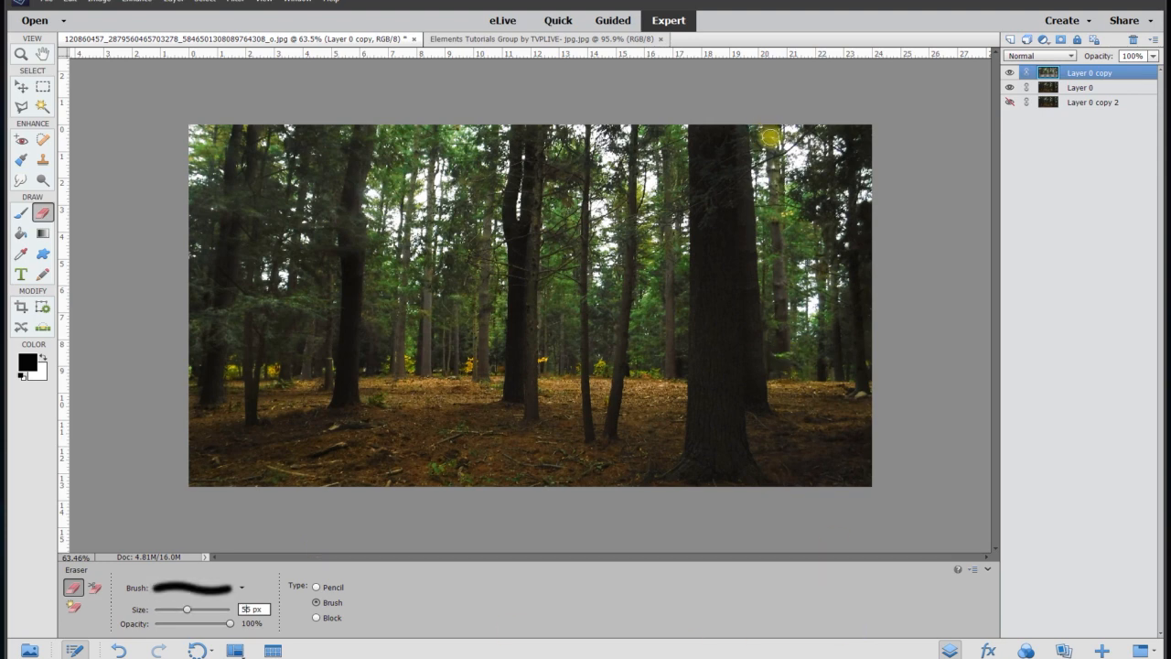
mouse_move(770, 138)
mouse_down()
mouse_move(777, 384)
mouse_move(507, 421)
mouse_up()
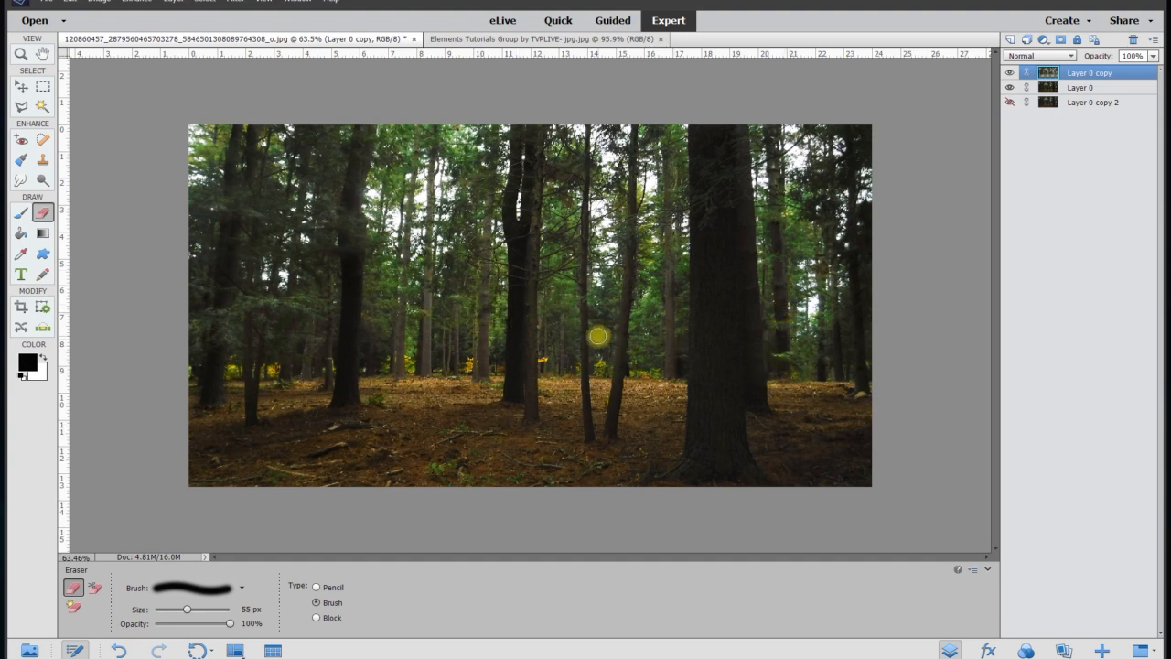
click(245, 609)
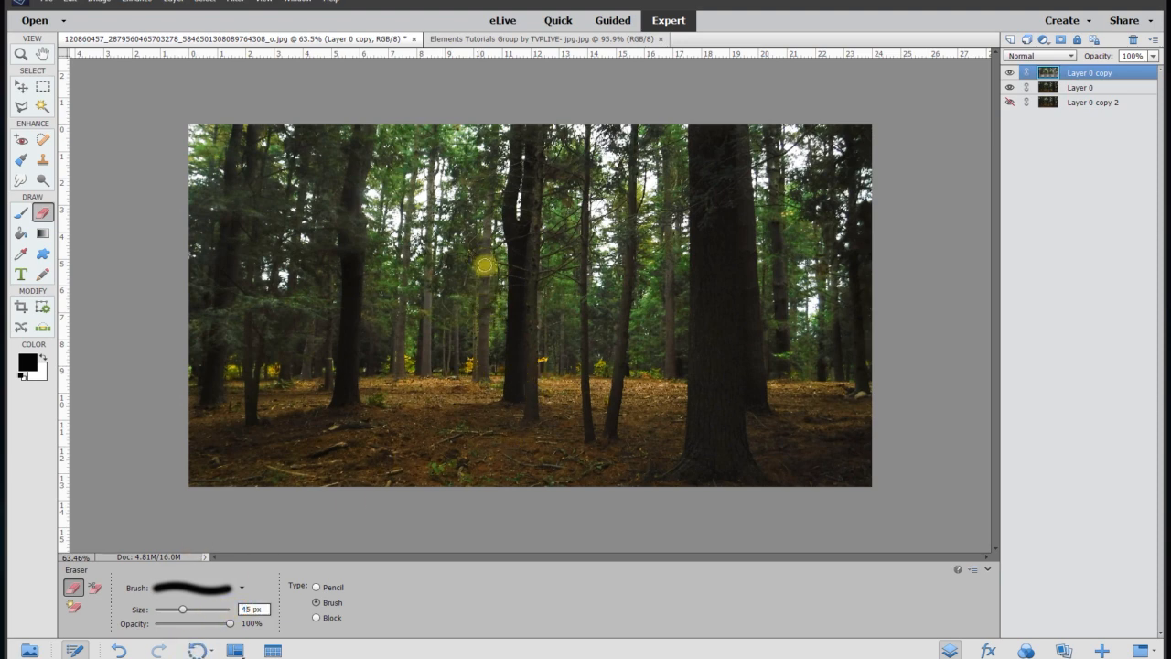
drag(485, 265, 482, 328)
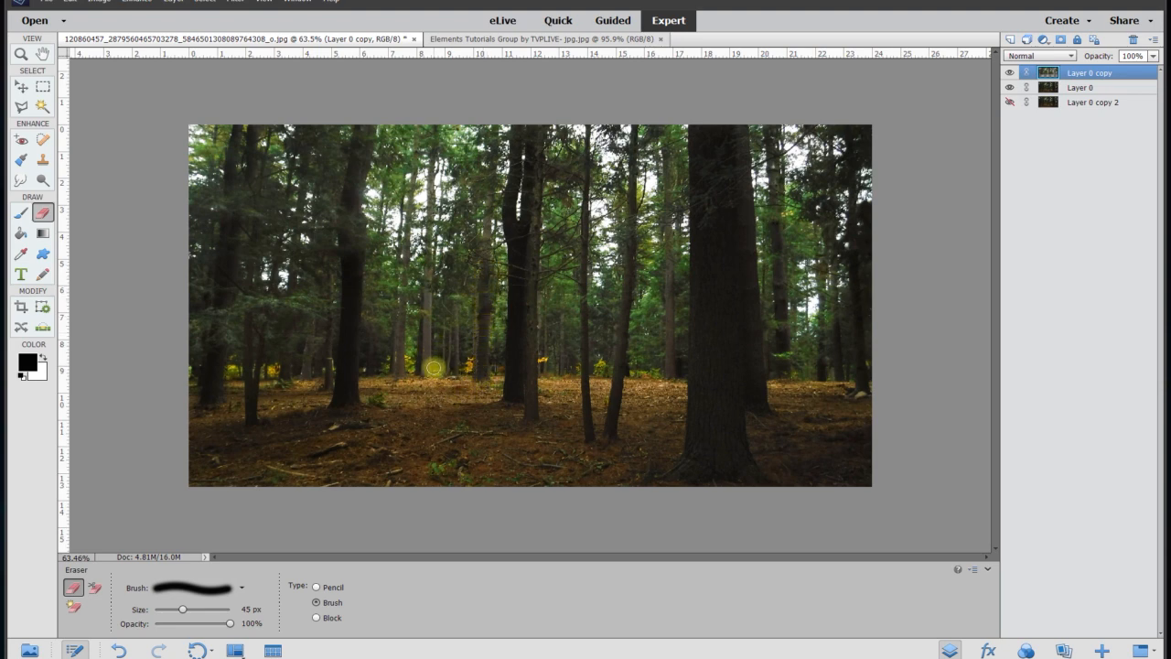
- Erase the thin background trunks in the left half of the photo with the eraser size set to 35 px
click(245, 608)
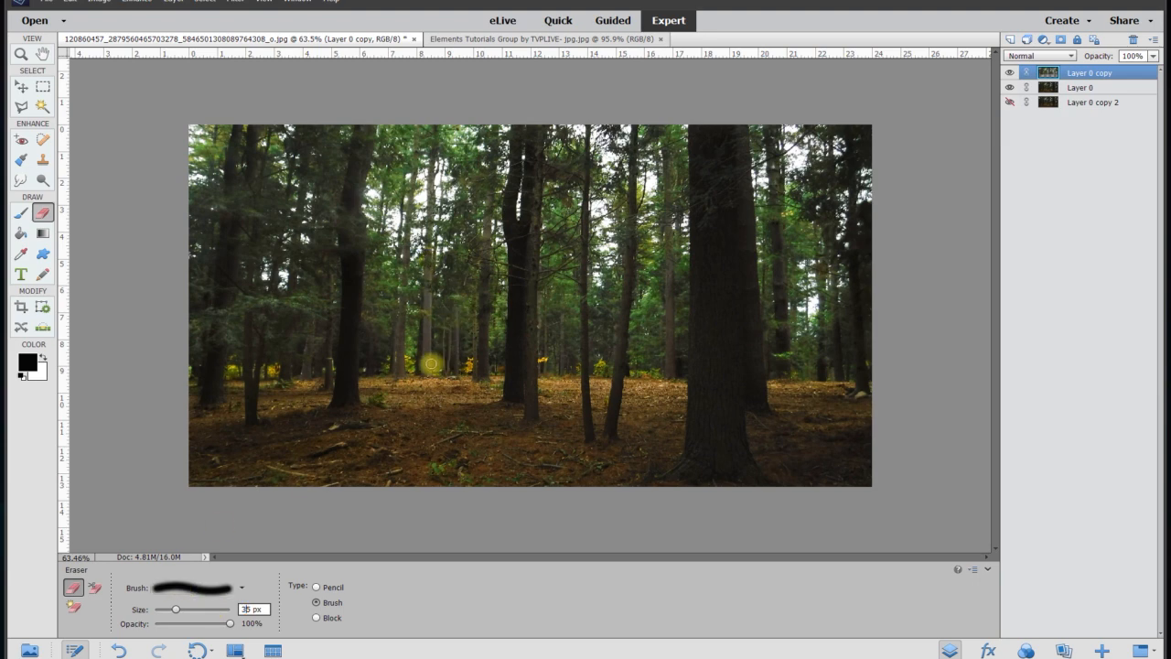
click(424, 302)
drag(428, 296, 424, 315)
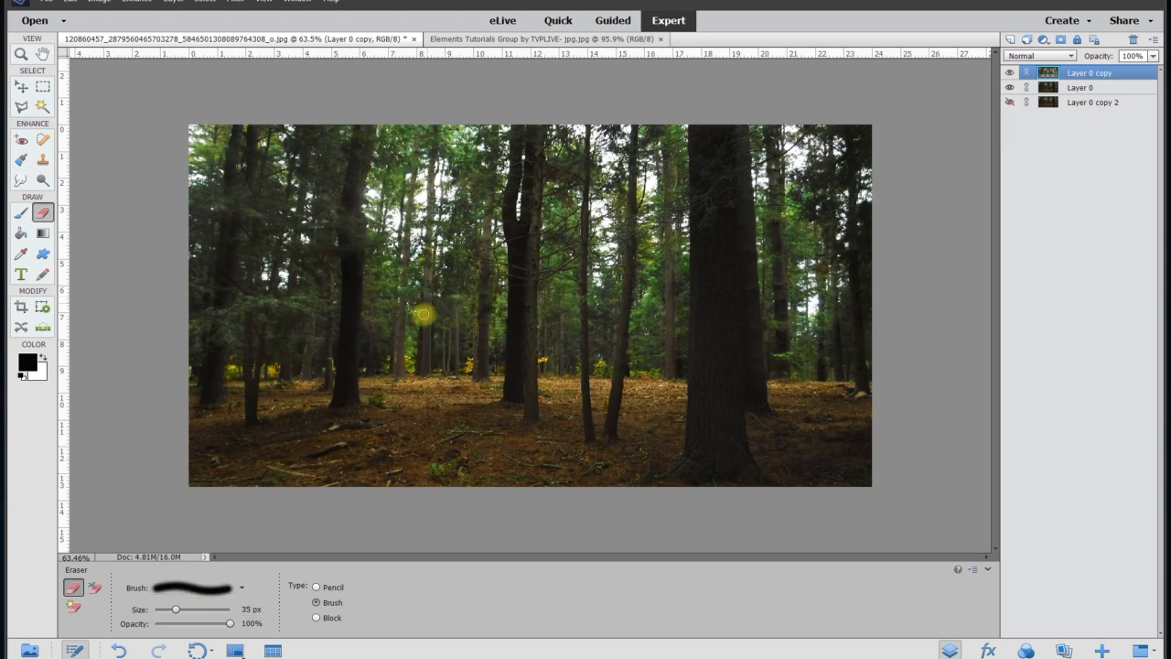
drag(401, 377, 402, 312)
drag(337, 391, 328, 304)
mouse_move(314, 372)
mouse_down()
mouse_move(312, 332)
mouse_move(289, 373)
mouse_move(254, 368)
mouse_move(249, 354)
mouse_move(251, 416)
mouse_move(268, 157)
mouse_move(244, 213)
mouse_move(258, 223)
mouse_move(247, 299)
mouse_move(284, 316)
mouse_move(175, 385)
mouse_move(225, 352)
mouse_move(219, 392)
mouse_up()
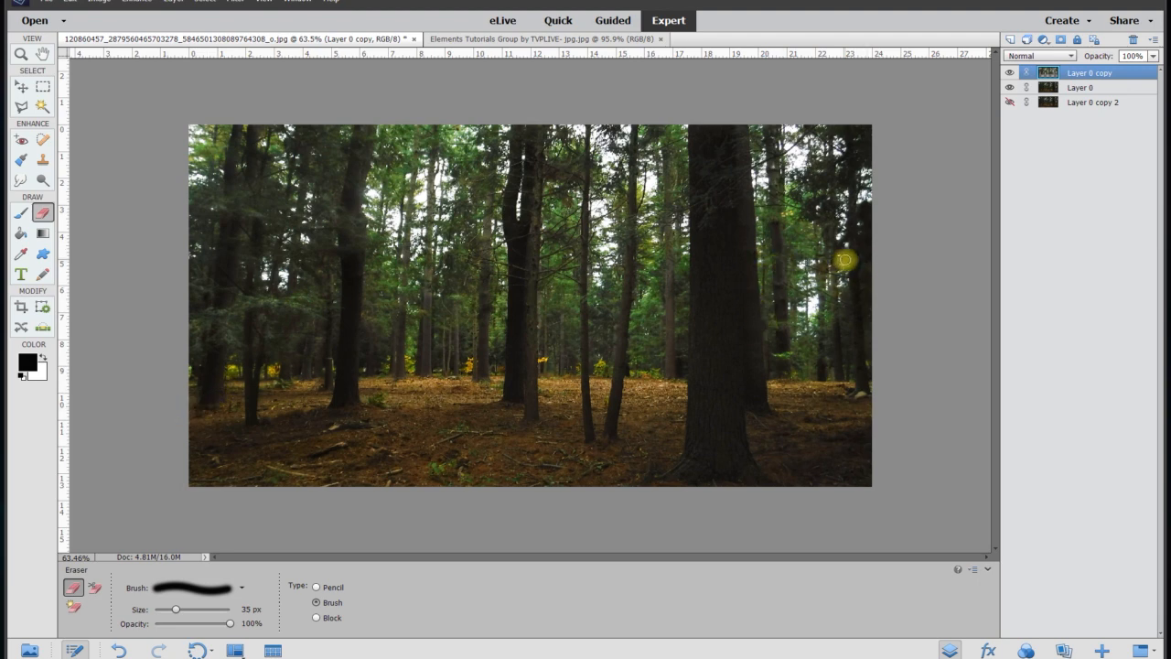
- Erase parts of the thin background trunks on both sides of the large foreground tree with the 35 px eraser
drag(833, 273, 842, 376)
mouse_move(775, 282)
mouse_down()
mouse_move(781, 261)
mouse_move(784, 312)
mouse_up()
mouse_move(666, 294)
mouse_down()
mouse_move(674, 205)
mouse_move(675, 223)
mouse_up()
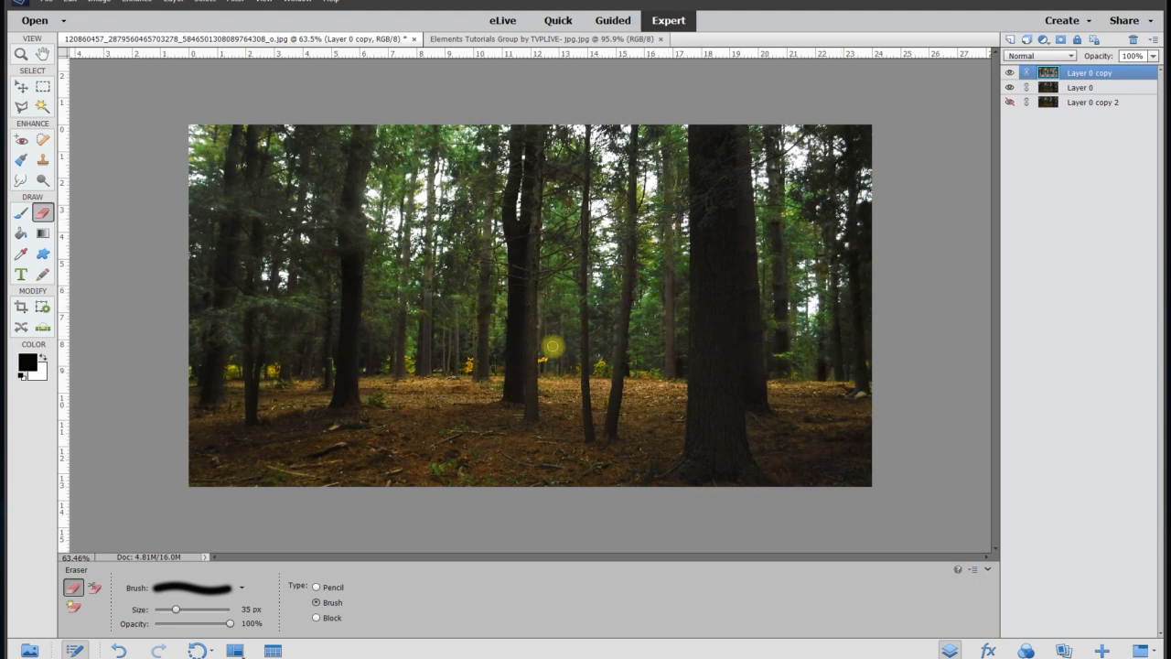
- Hide Layer 0 and erase the lower part of the slim trunk just right of the forked tree with a 25 px eraser
click(245, 609)
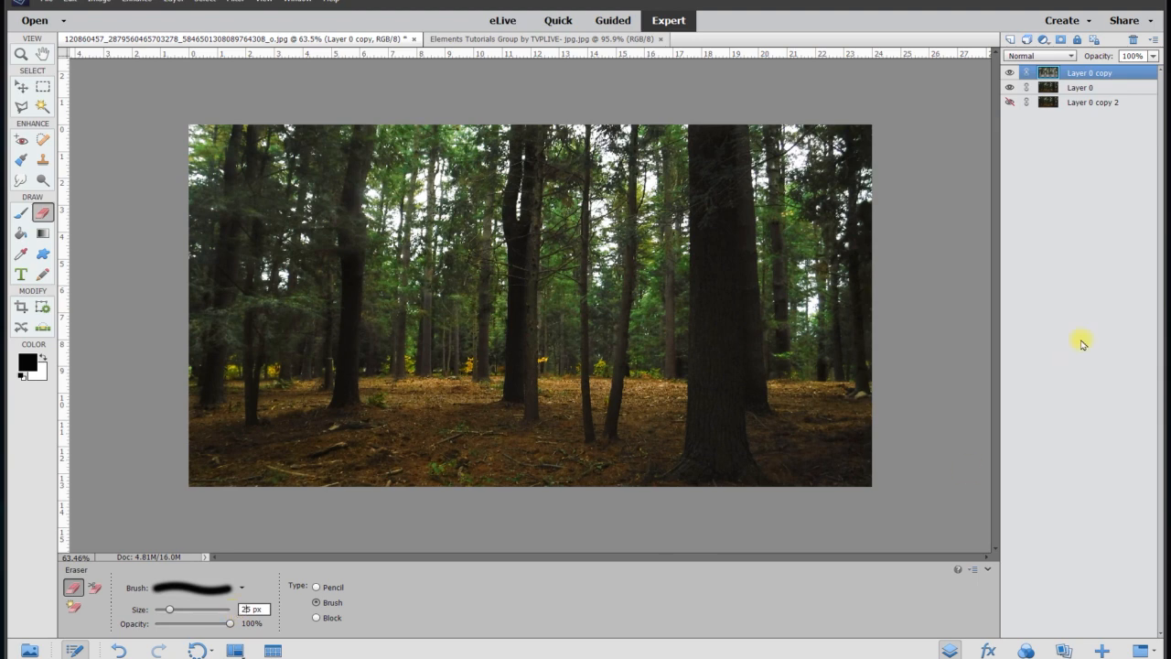
click(1010, 87)
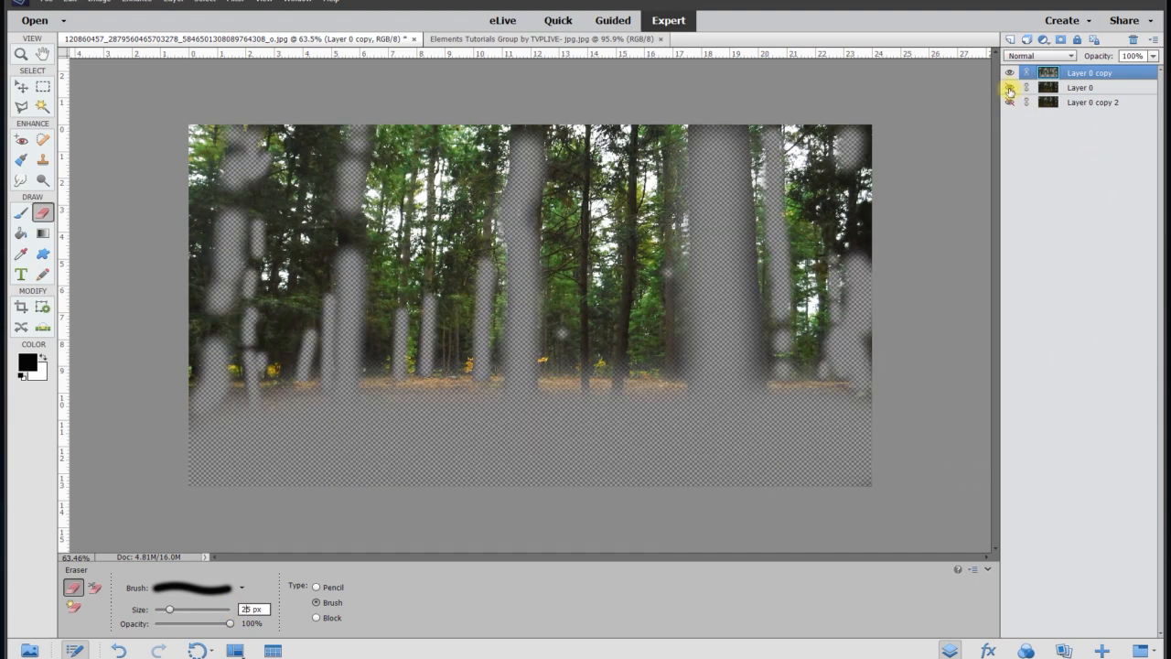
drag(586, 373, 580, 303)
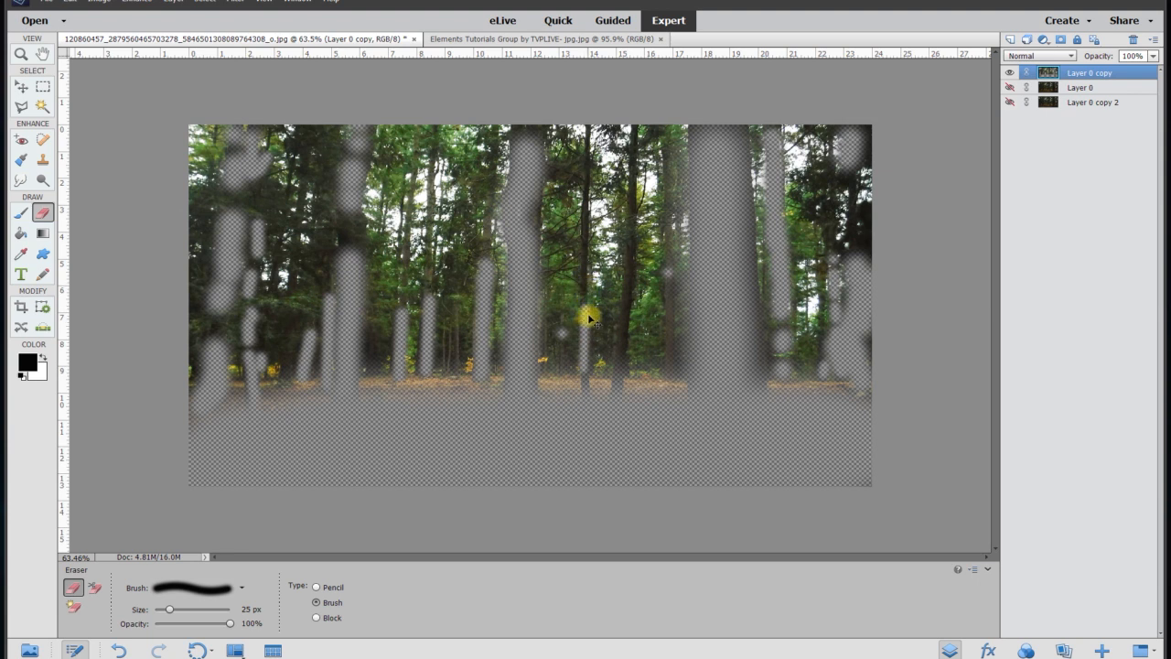
key(ctrl+z)
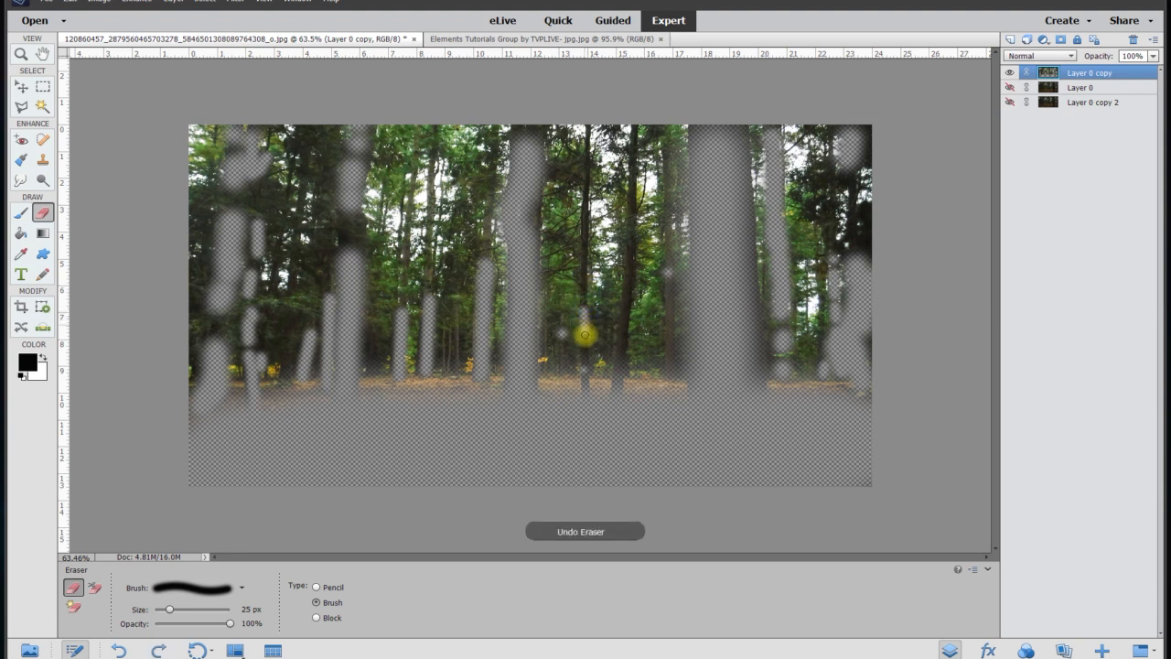
mouse_move(584, 335)
mouse_down()
mouse_move(584, 390)
mouse_move(582, 225)
mouse_up()
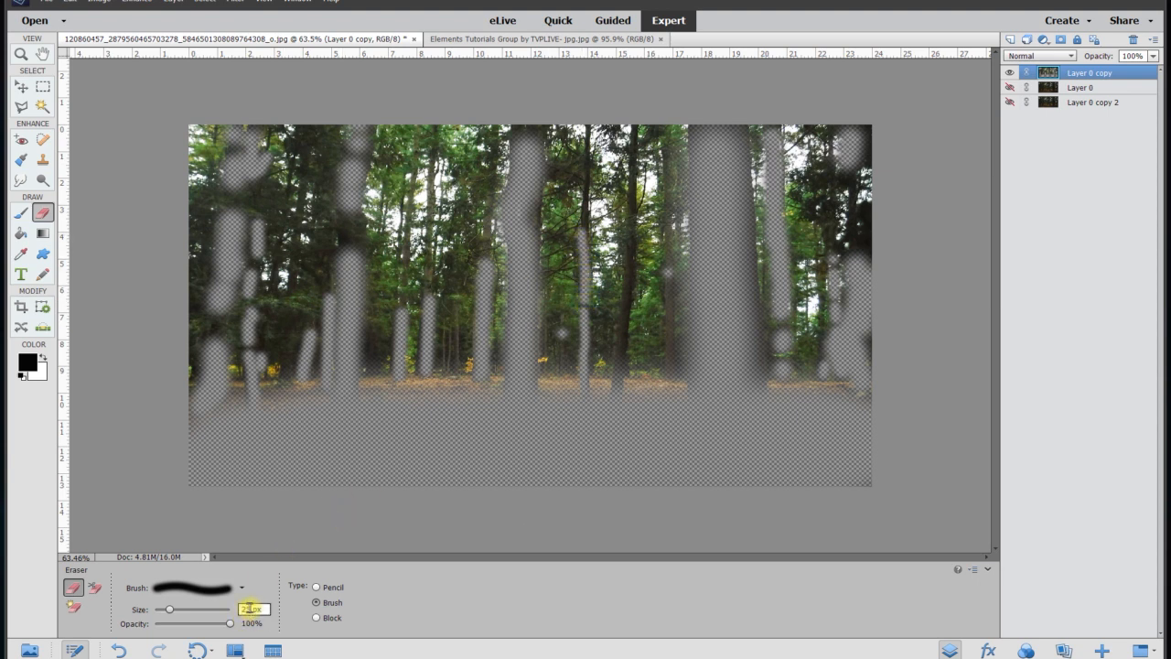
- Erase the upper part of the slim trunk right of the forked tree with the eraser size set to 20 px
text(20)
key(Return)
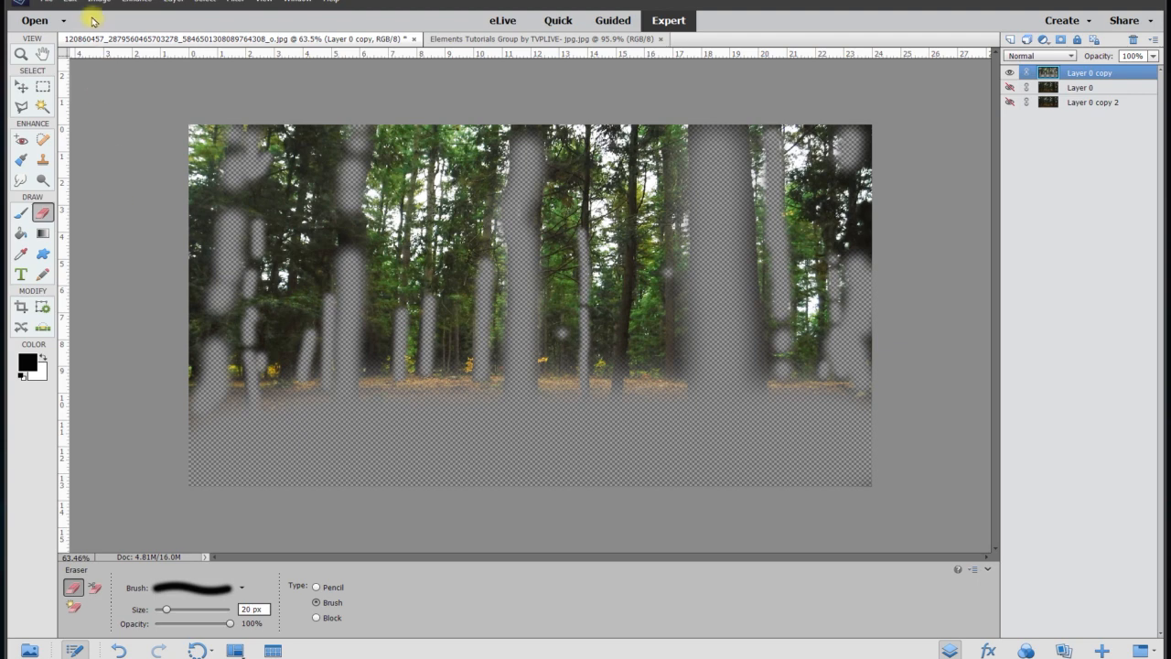
click(20, 88)
scroll(640, 172, up, 3)
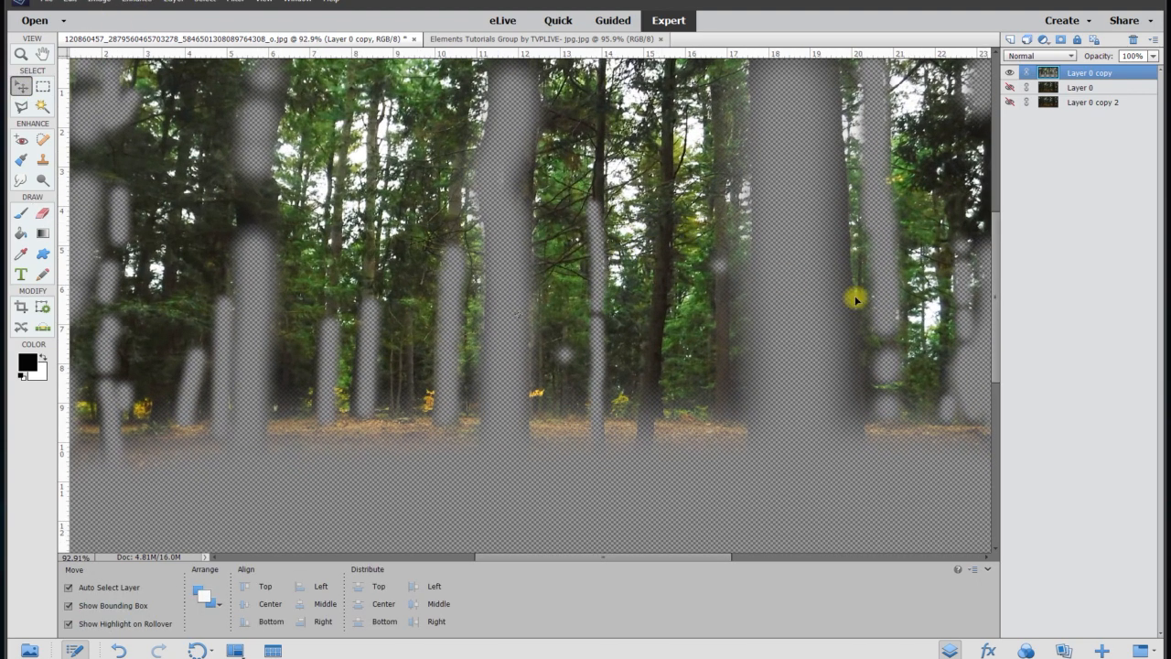
drag(995, 317, 996, 303)
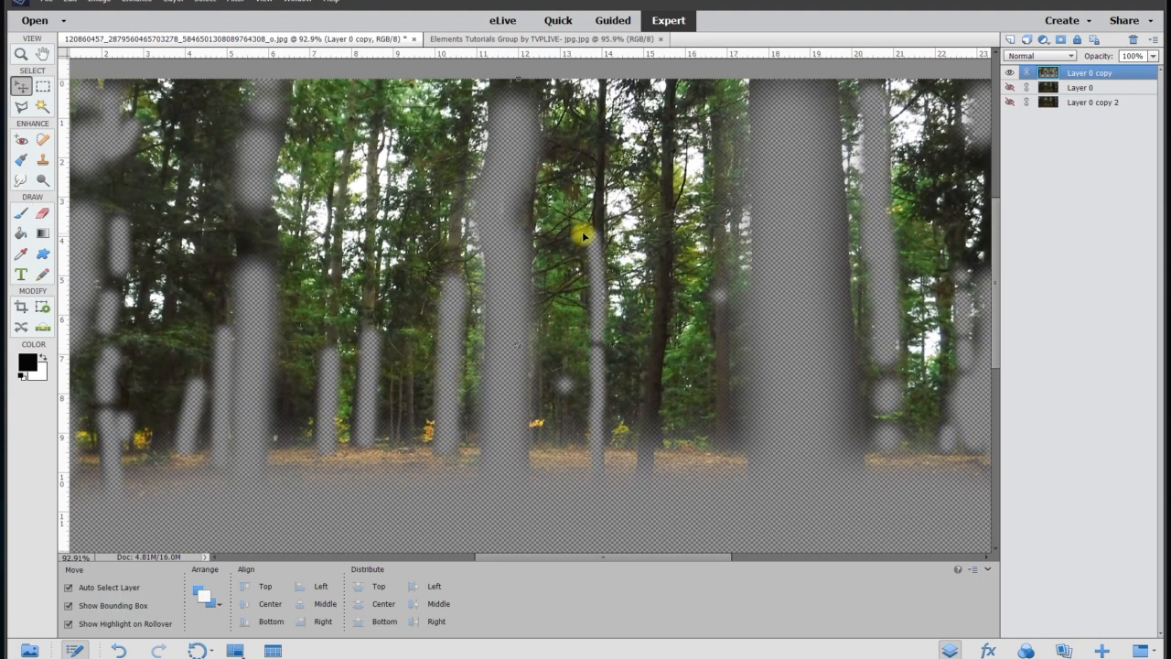
click(42, 212)
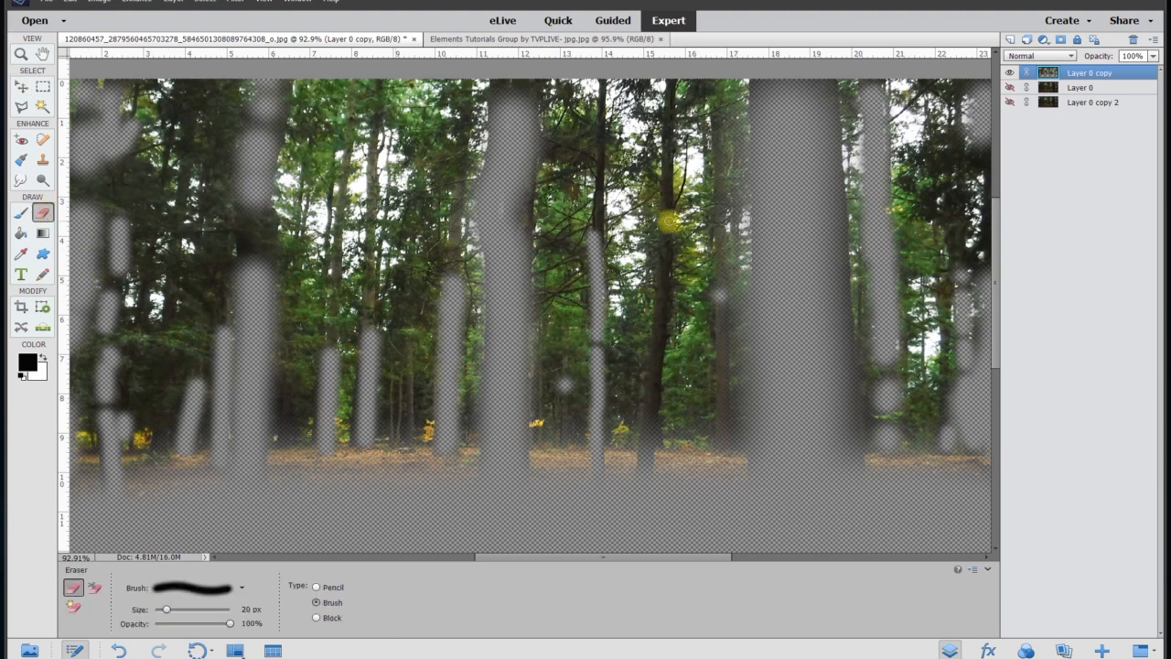
drag(598, 236, 597, 218)
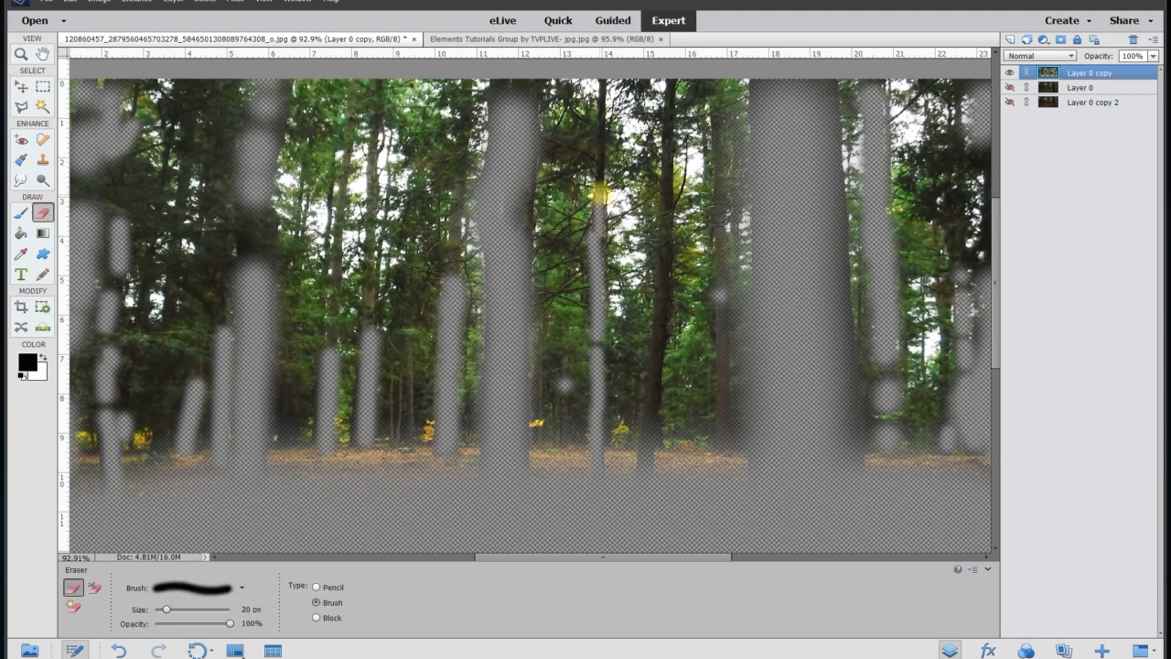
drag(596, 161, 600, 133)
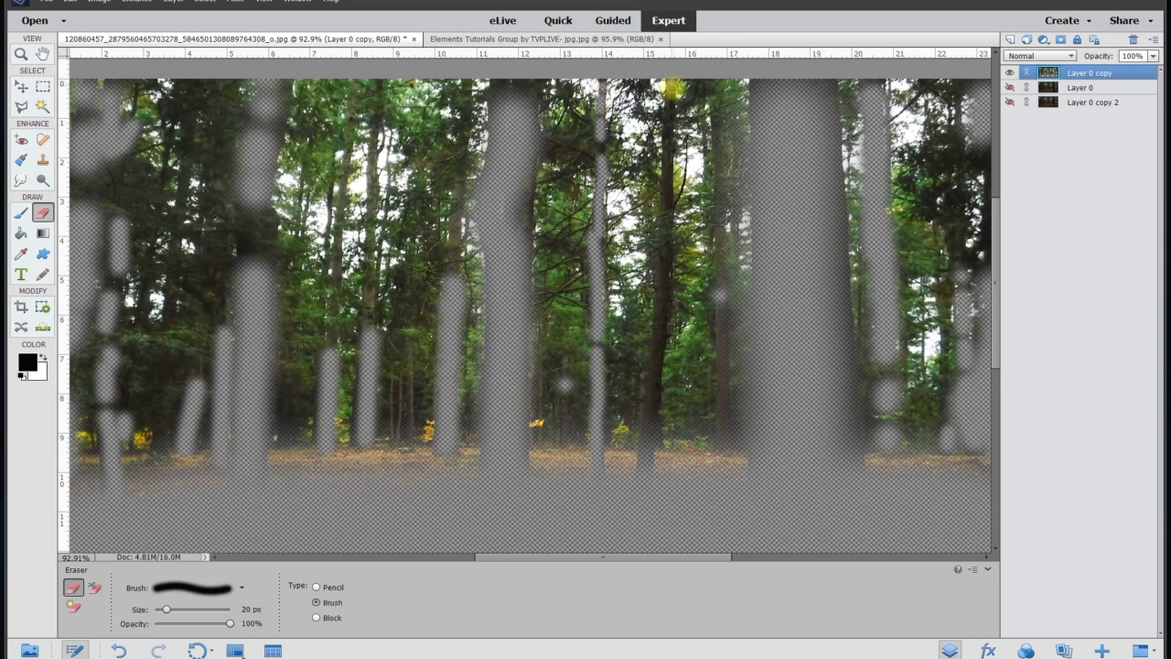
- Erase the slim curved trunk left of the large foreground tree, using 20 px for its upper part and 30 px for its lower part
mouse_move(673, 88)
mouse_down()
mouse_move(666, 314)
mouse_move(652, 395)
mouse_up()
key(ctrl+z)
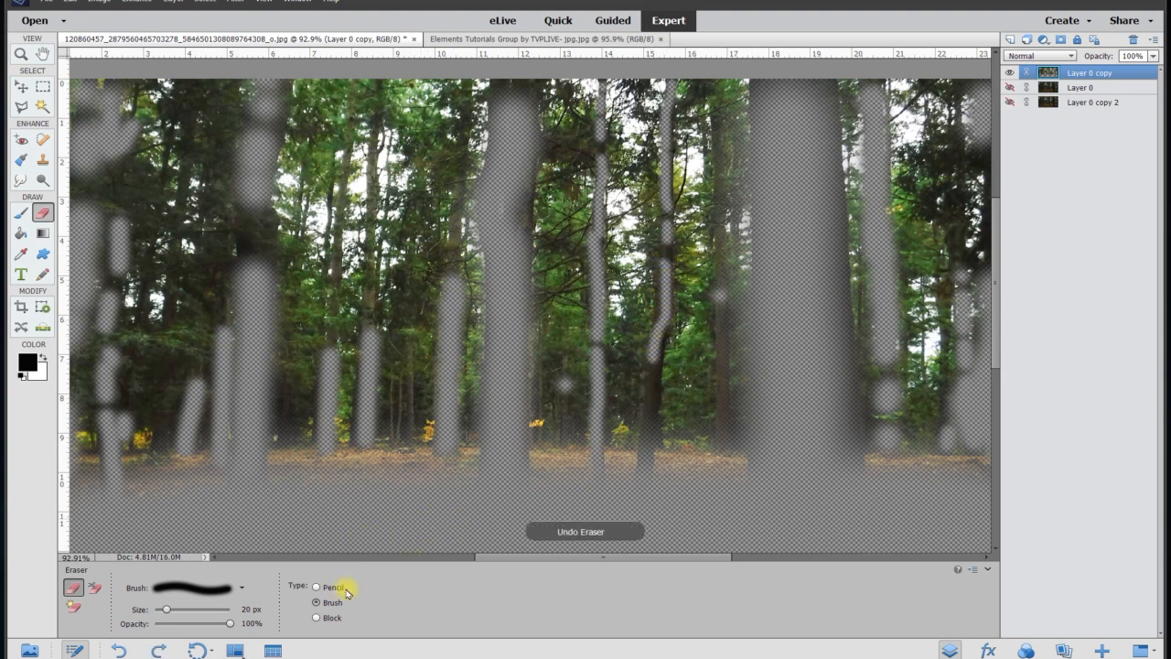
drag(250, 608, 253, 599)
text(5)
key(Return)
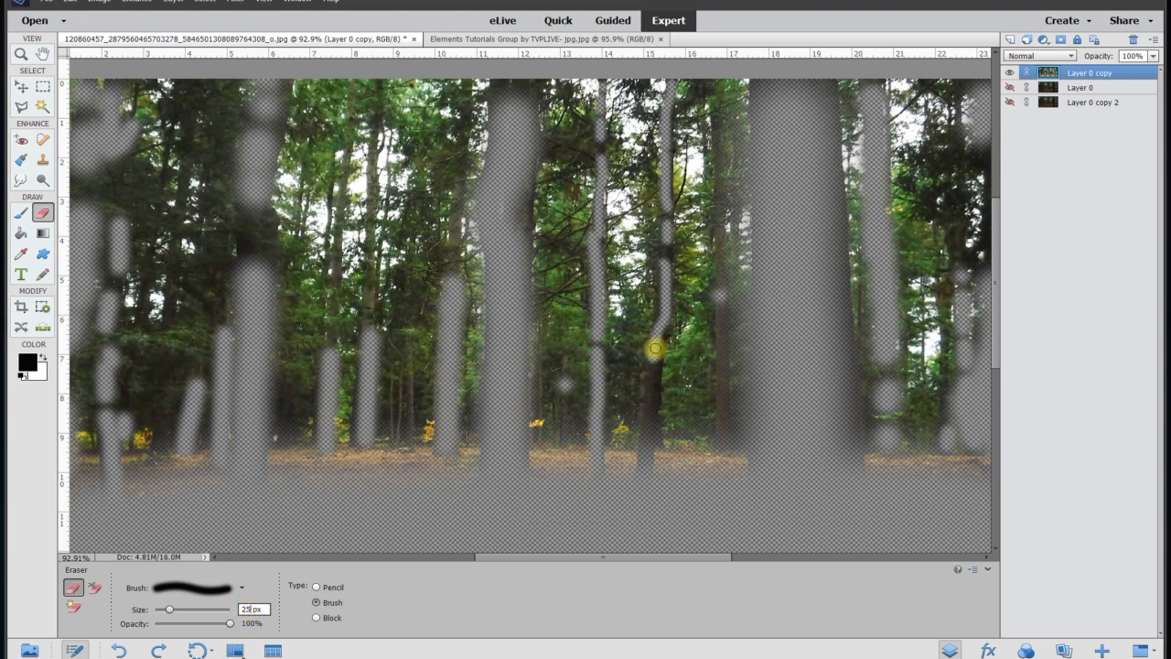
text(30)
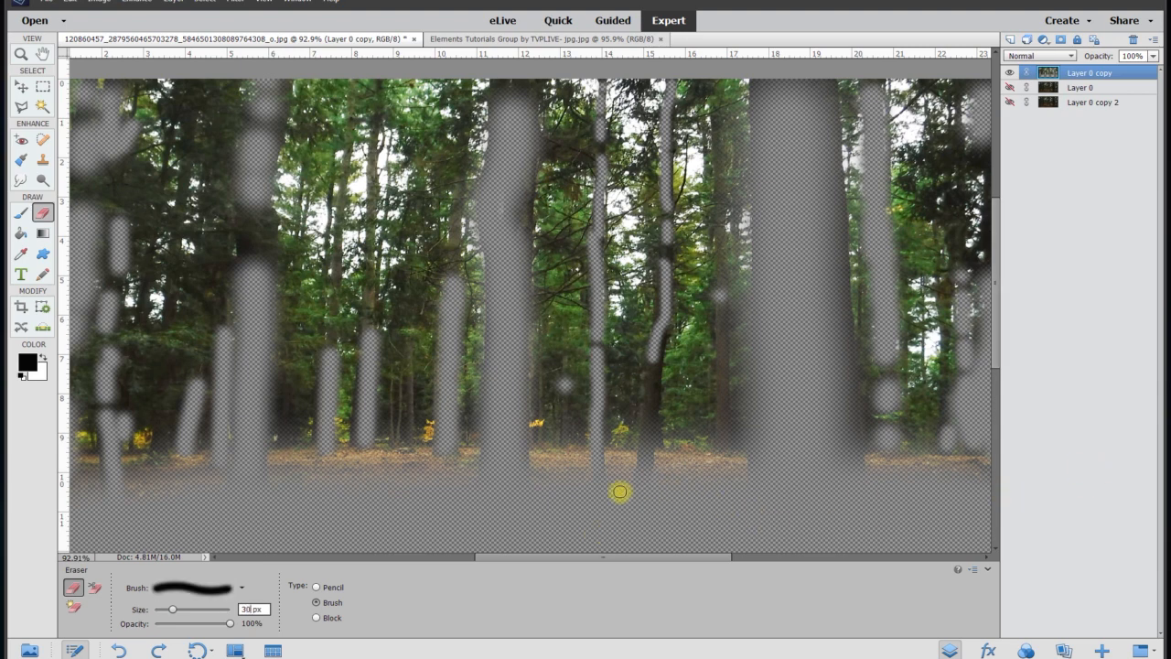
click(660, 360)
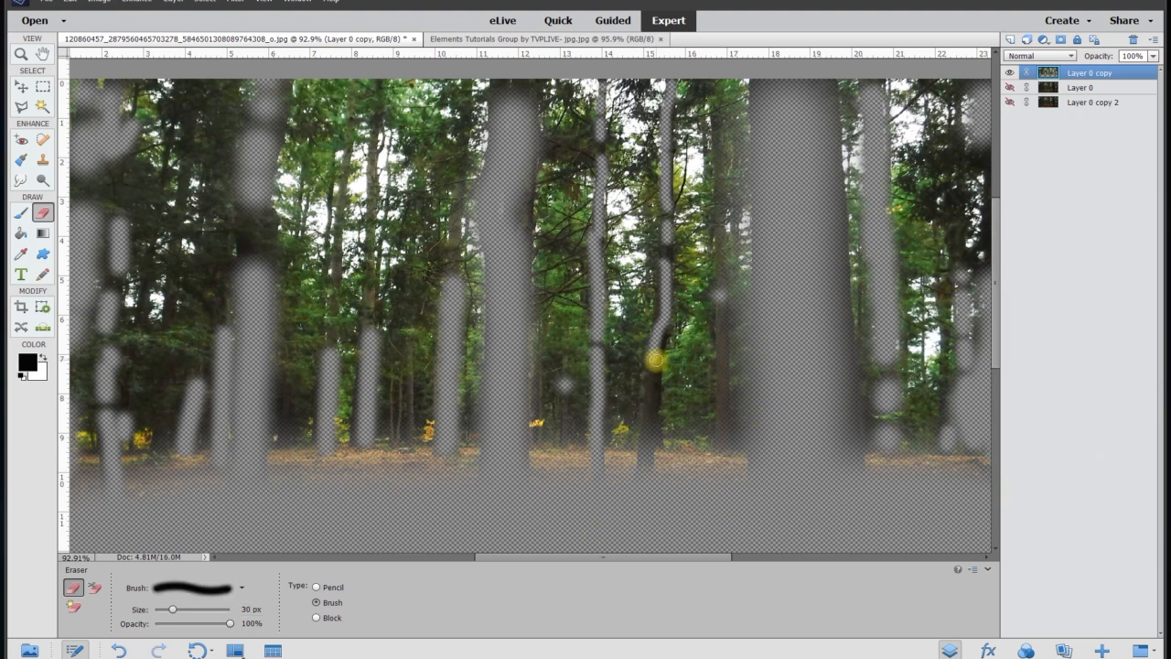
drag(655, 360, 652, 464)
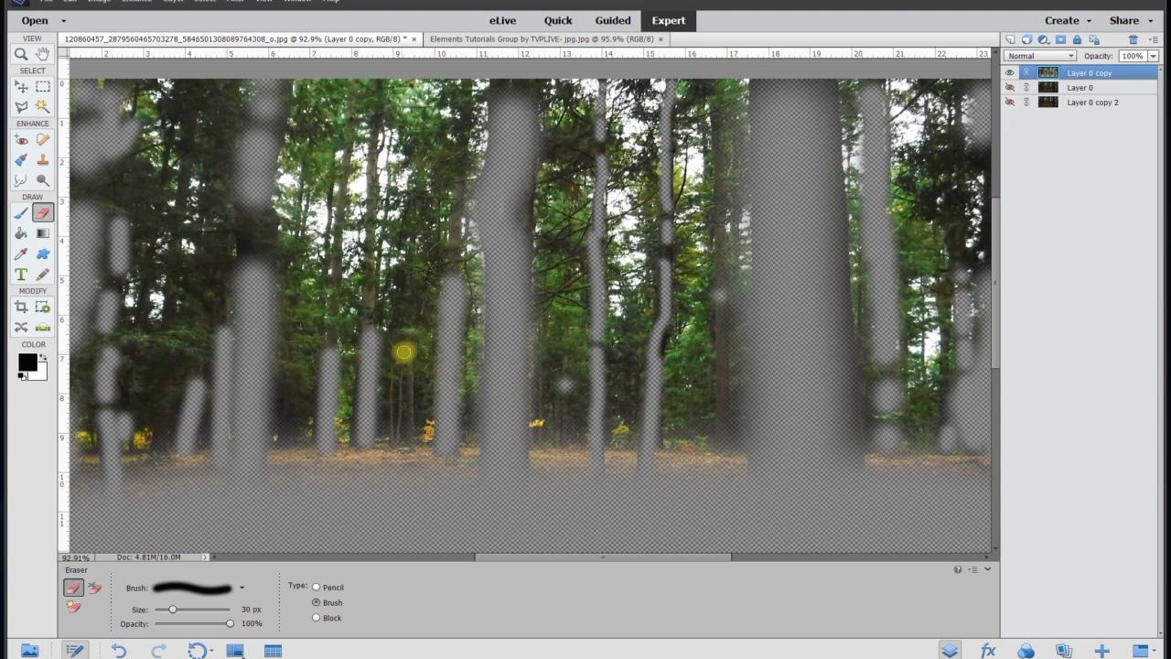
- Erase the thin background trunk left of the forked tree and spots along the upper-left thin trunk with a 25 px eraser
click(247, 609)
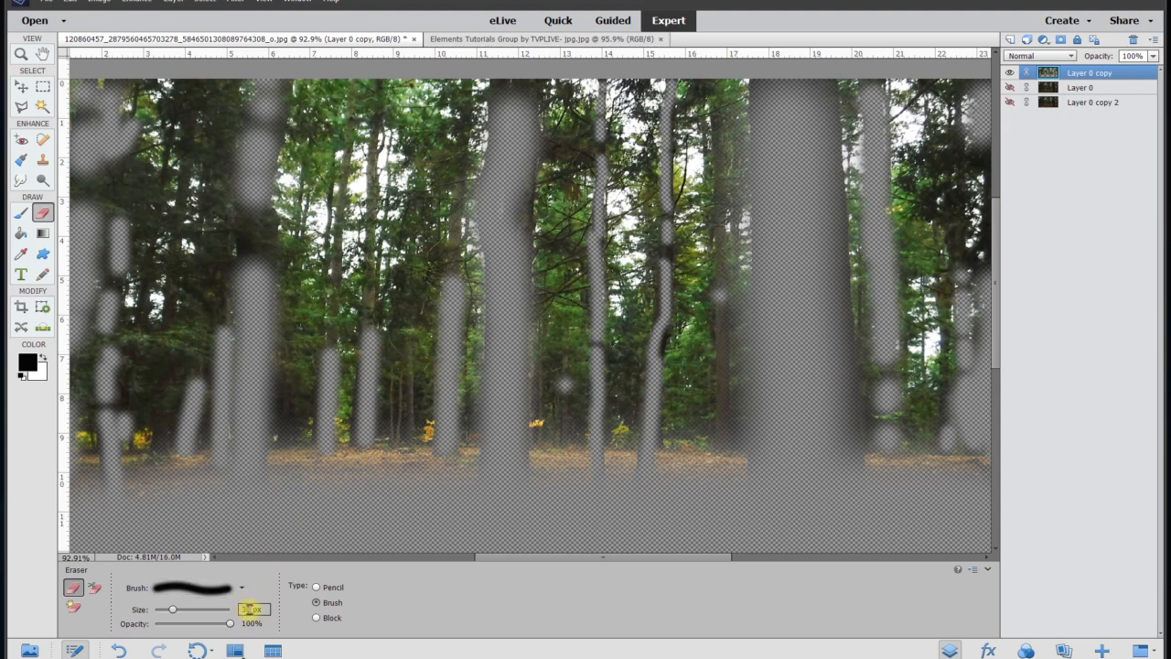
text(25)
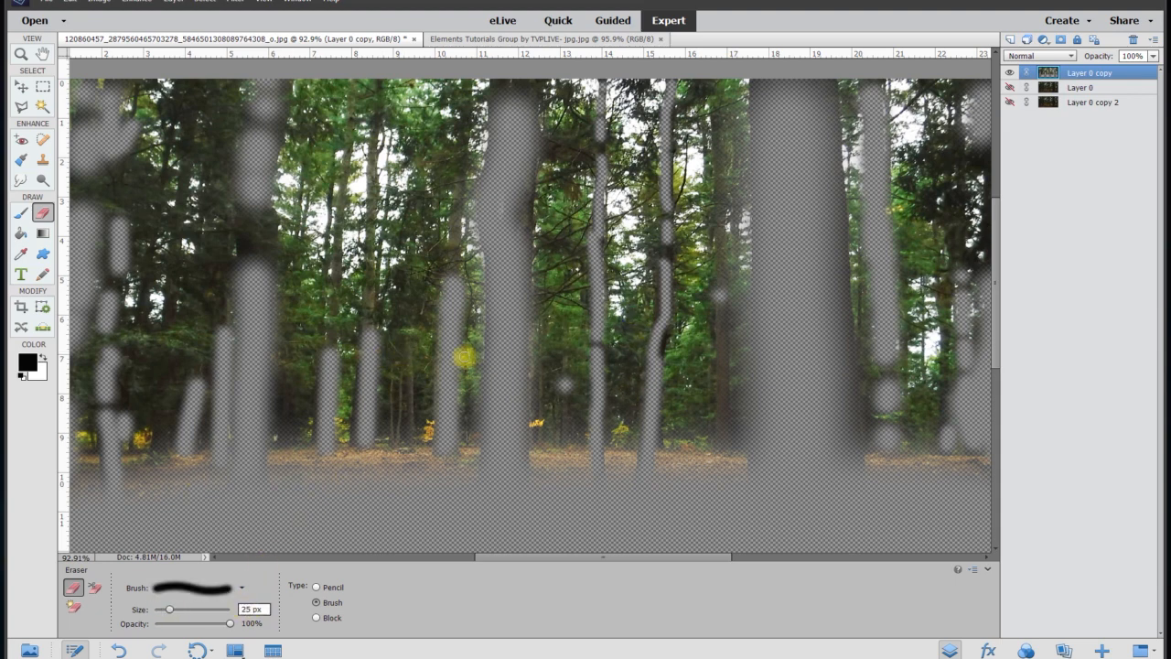
drag(406, 348, 408, 450)
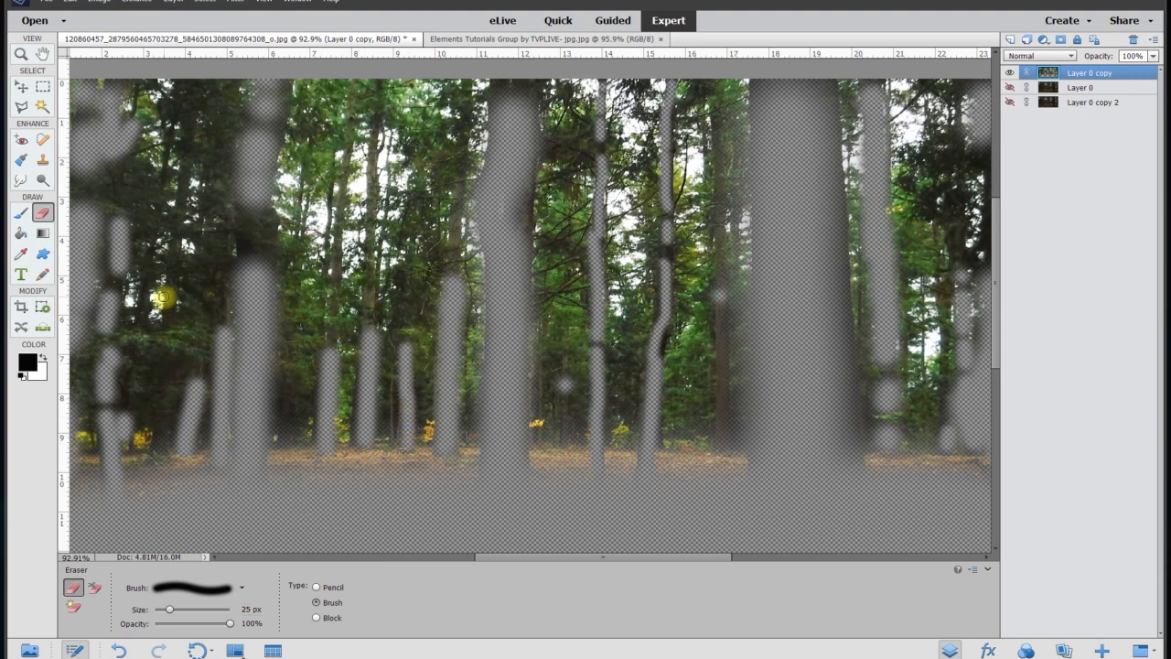
drag(171, 295, 171, 309)
click(176, 244)
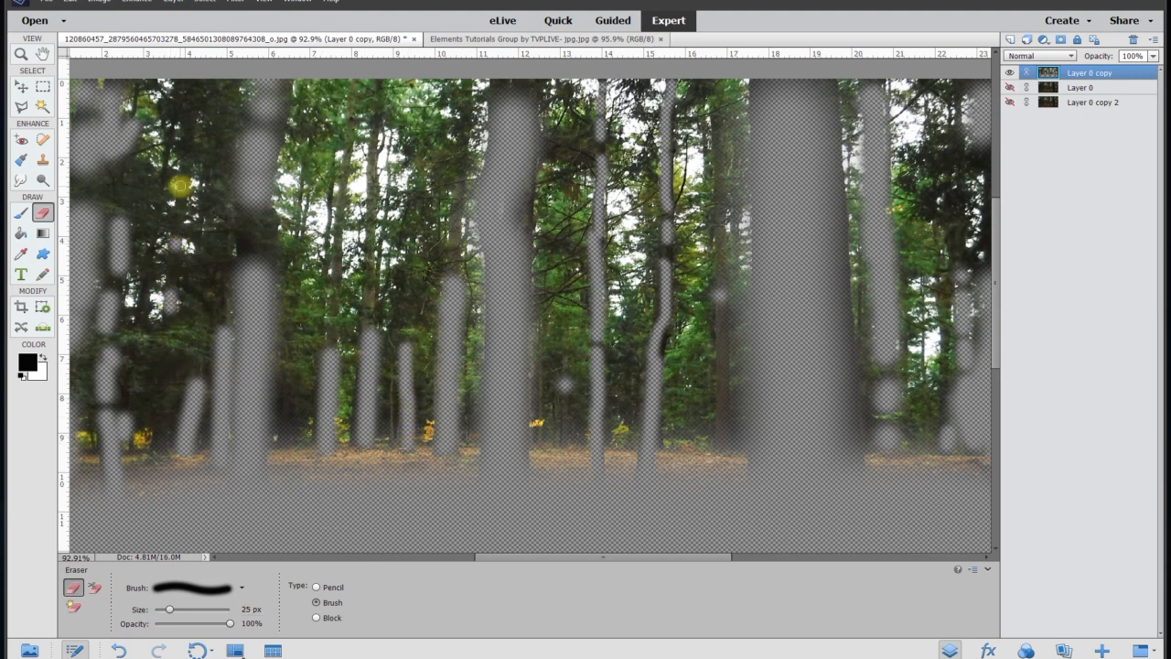
drag(181, 182, 181, 201)
click(188, 133)
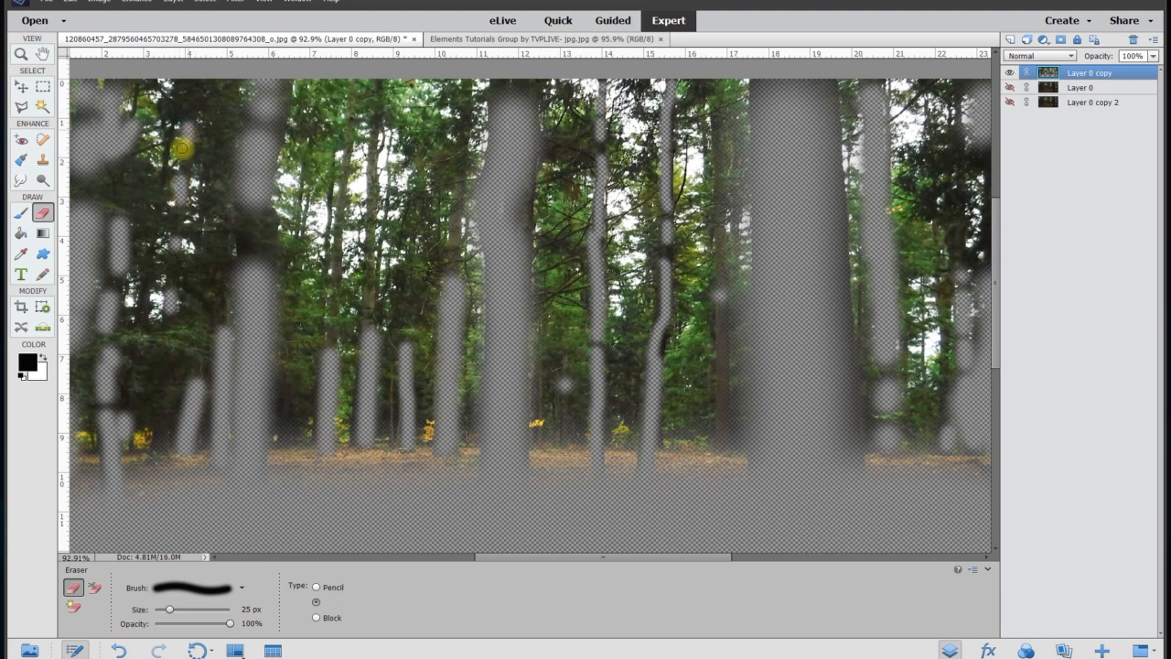
- Erase the thin trunk just left of the large foreground tree, plus remaining bits of the far-left small trunks and the slim curved trunk
drag(145, 290, 144, 307)
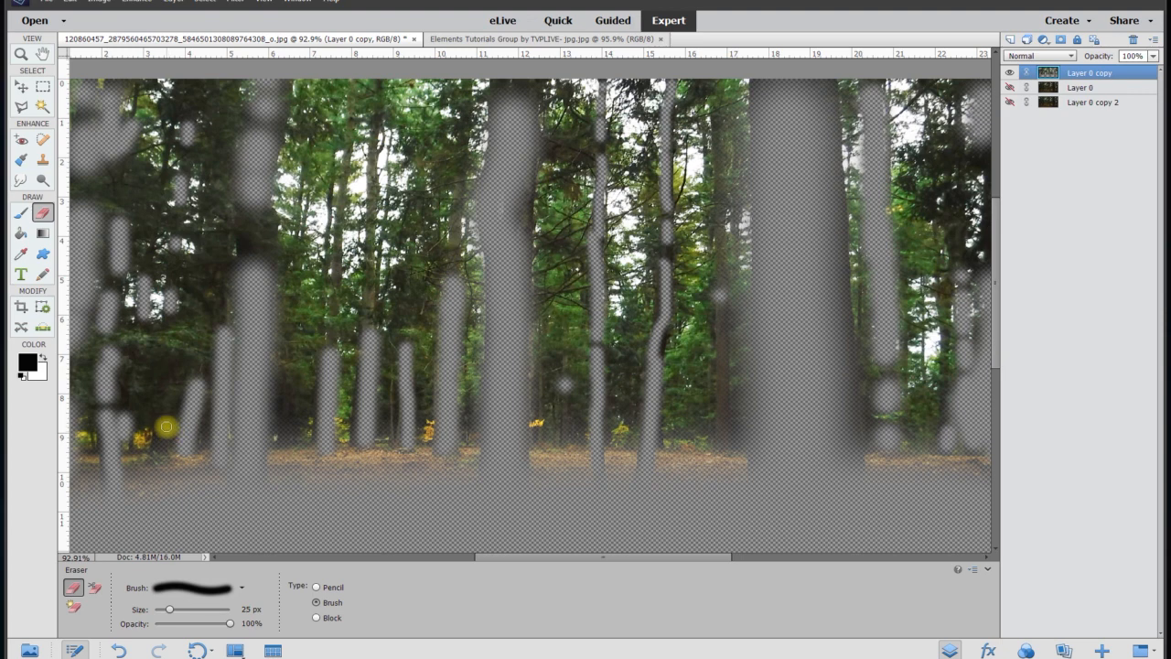
drag(161, 430, 165, 475)
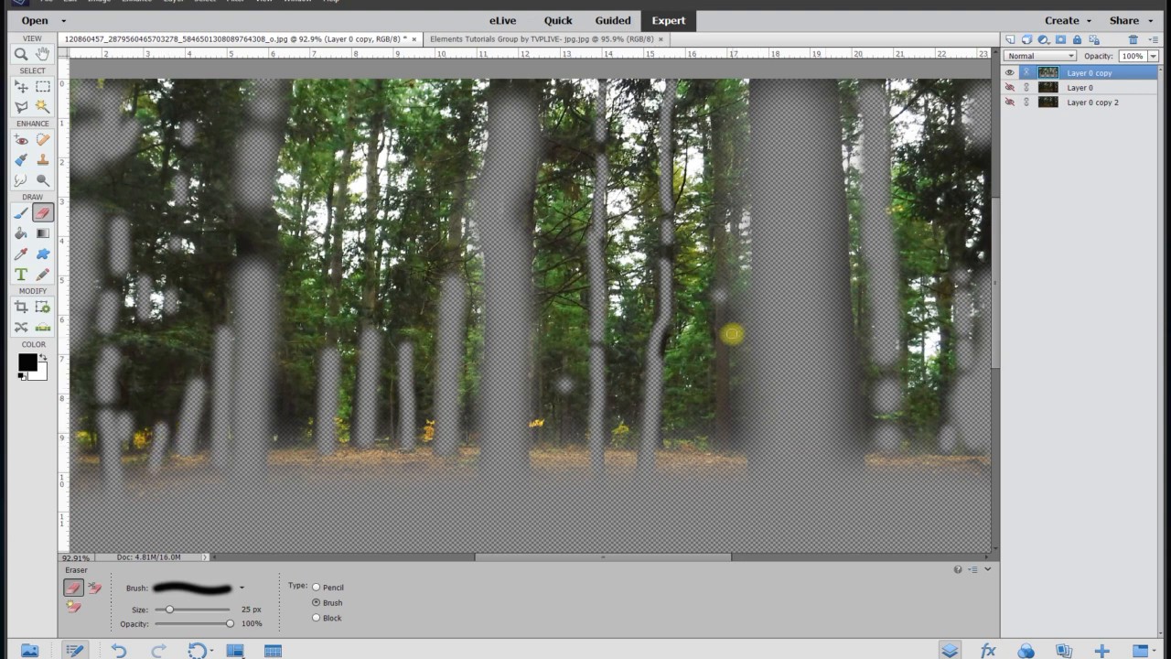
drag(724, 310, 724, 447)
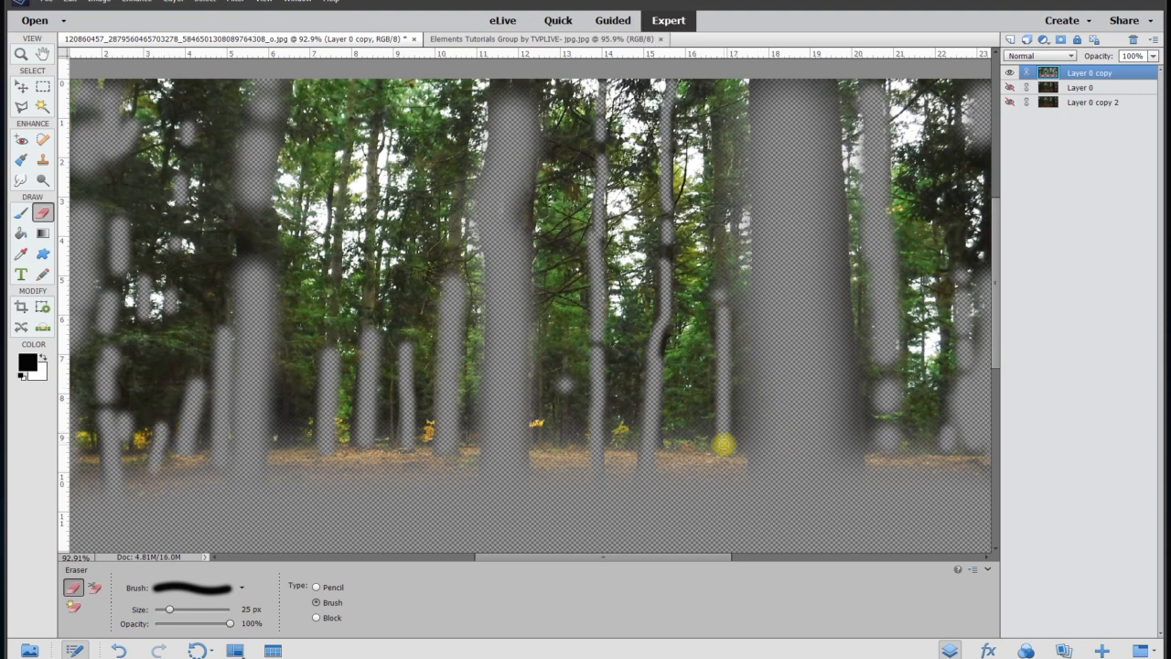
drag(722, 273, 718, 133)
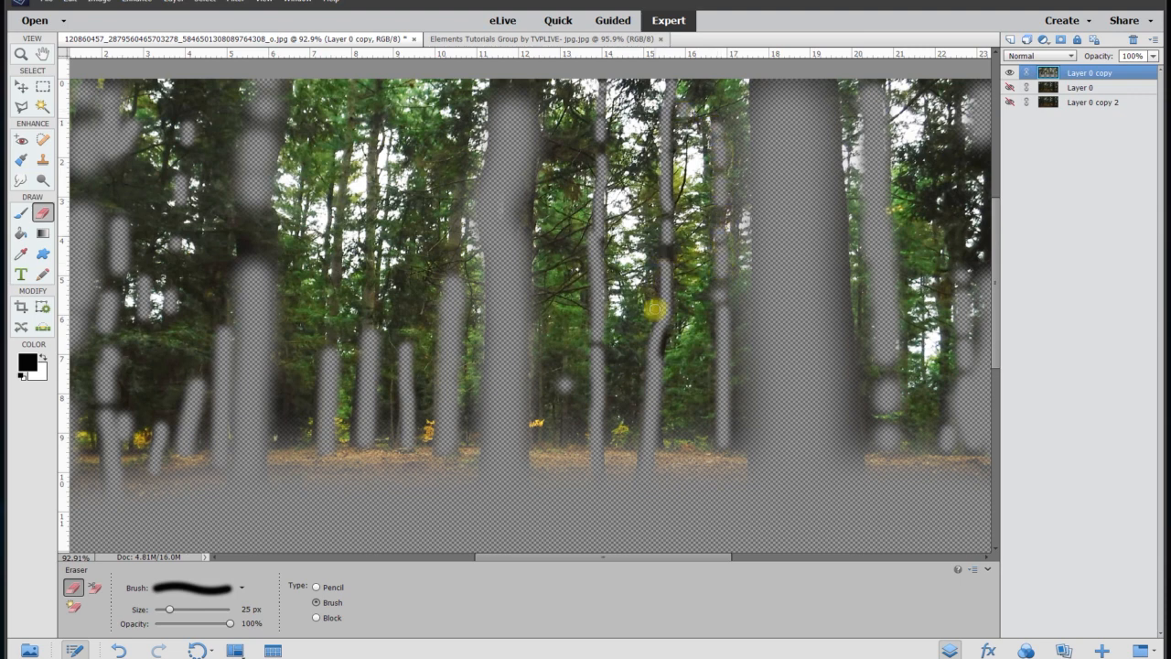
drag(663, 337, 664, 259)
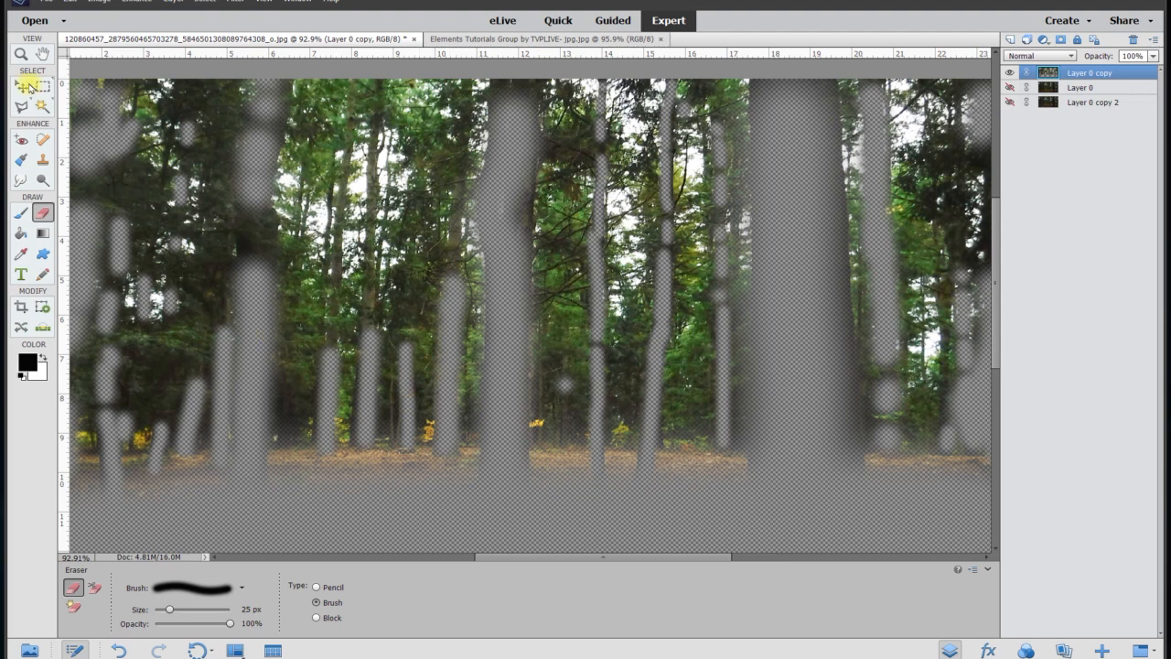
- Switch to the Move tool, check Layer 0 copy by toggling its visibility, and show Layer 0 beneath it
click(24, 87)
scroll(541, 252, down, 2)
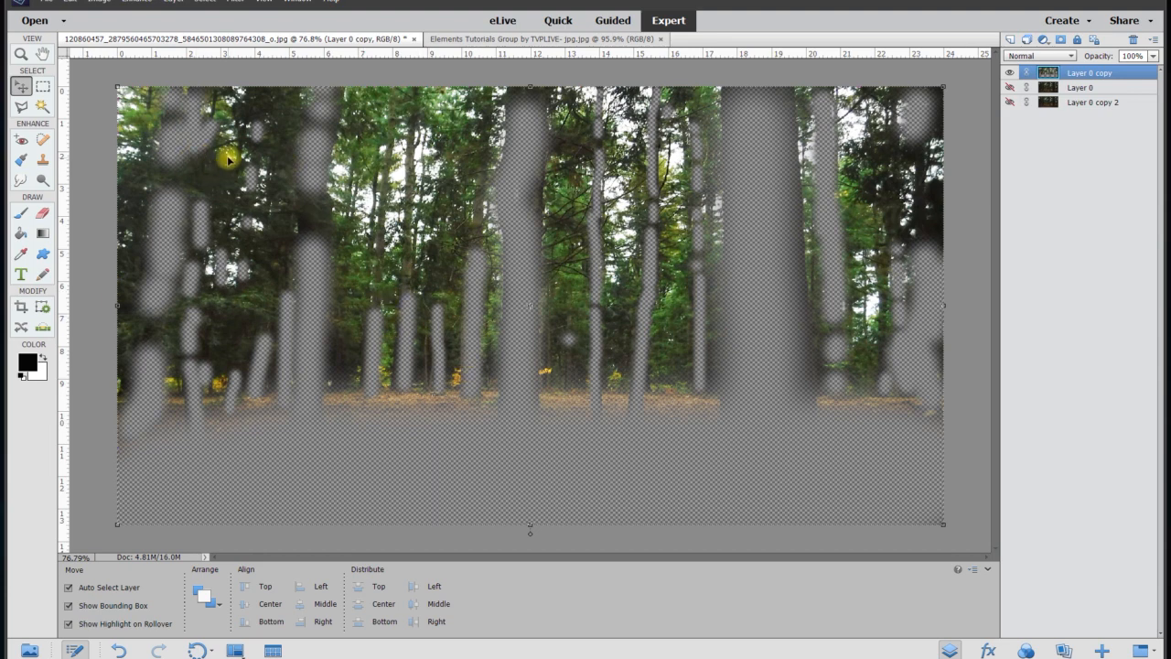
click(1011, 73)
click(1011, 73)
click(1012, 88)
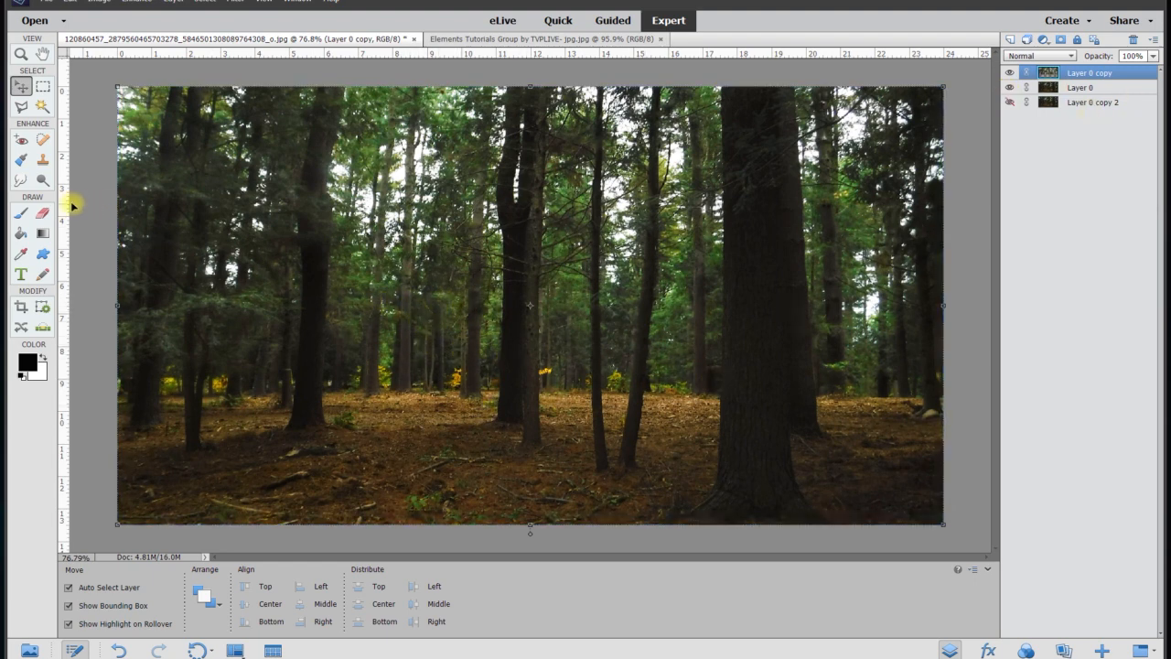
- Select the Eraser tool and lower the opacity of Layer 0 copy, trying 20% and then setting 35%
click(43, 214)
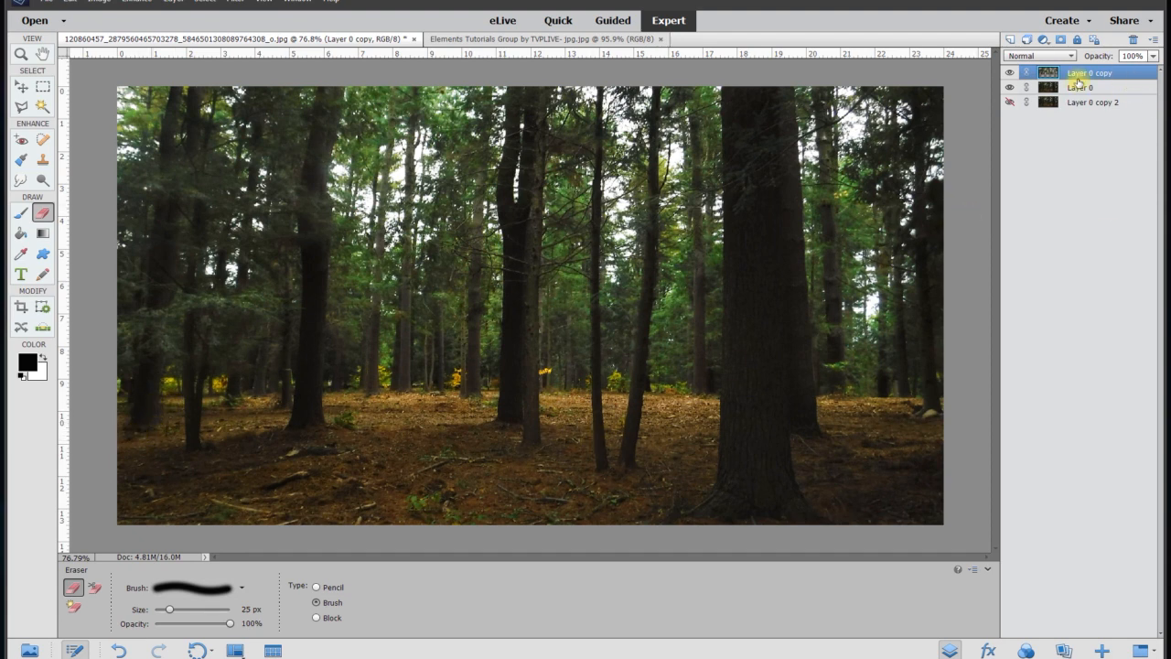
click(1153, 56)
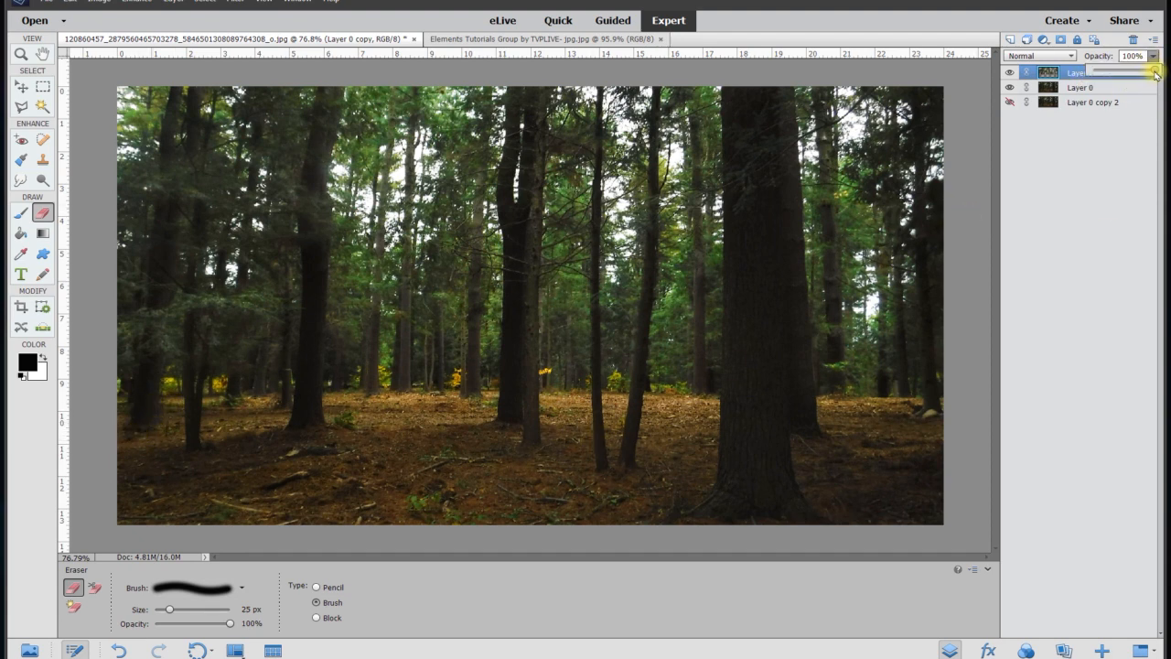
drag(1154, 73, 1107, 75)
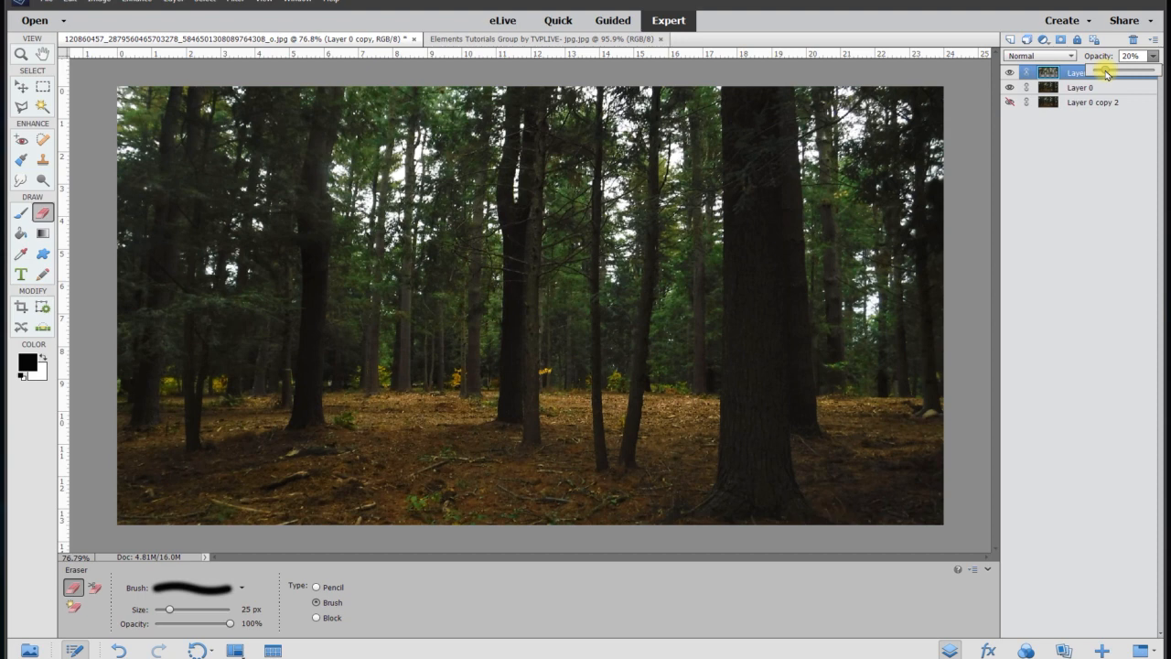
mouse_move(1106, 75)
mouse_down()
mouse_move(1138, 78)
mouse_move(1114, 81)
mouse_up()
drag(1135, 56, 1128, 55)
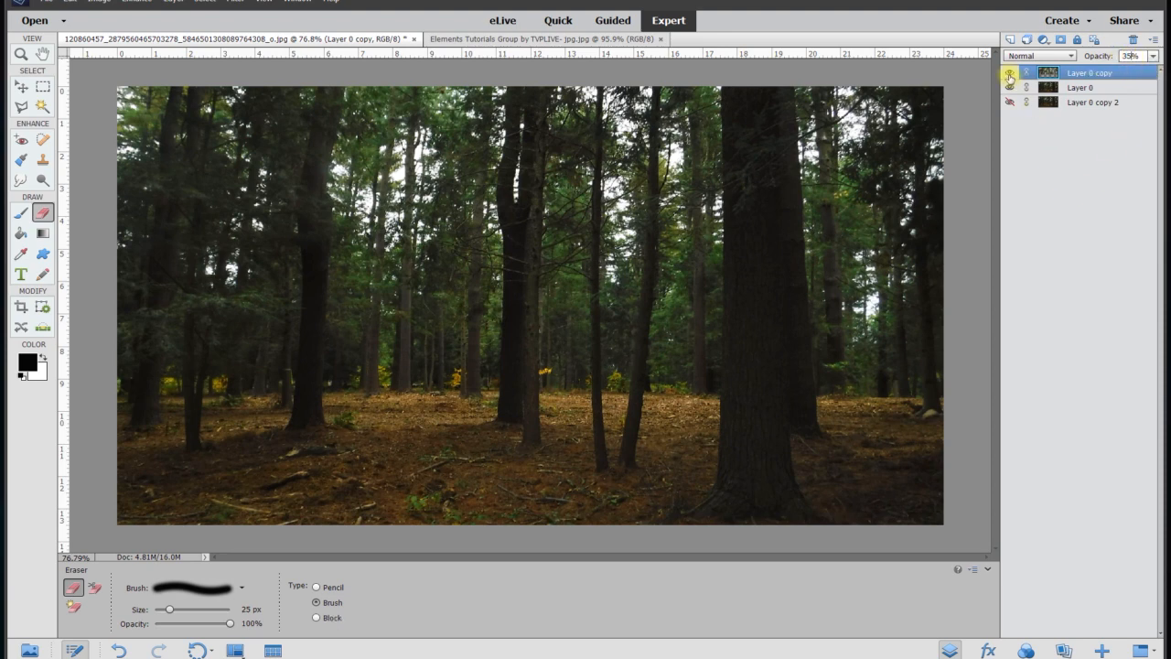
- Compare the photo with and without the brightened Layer 0 copy by repeatedly toggling that layer's visibility
click(1010, 73)
click(1010, 73)
click(1010, 74)
click(1010, 73)
click(1010, 73)
click(1010, 73)
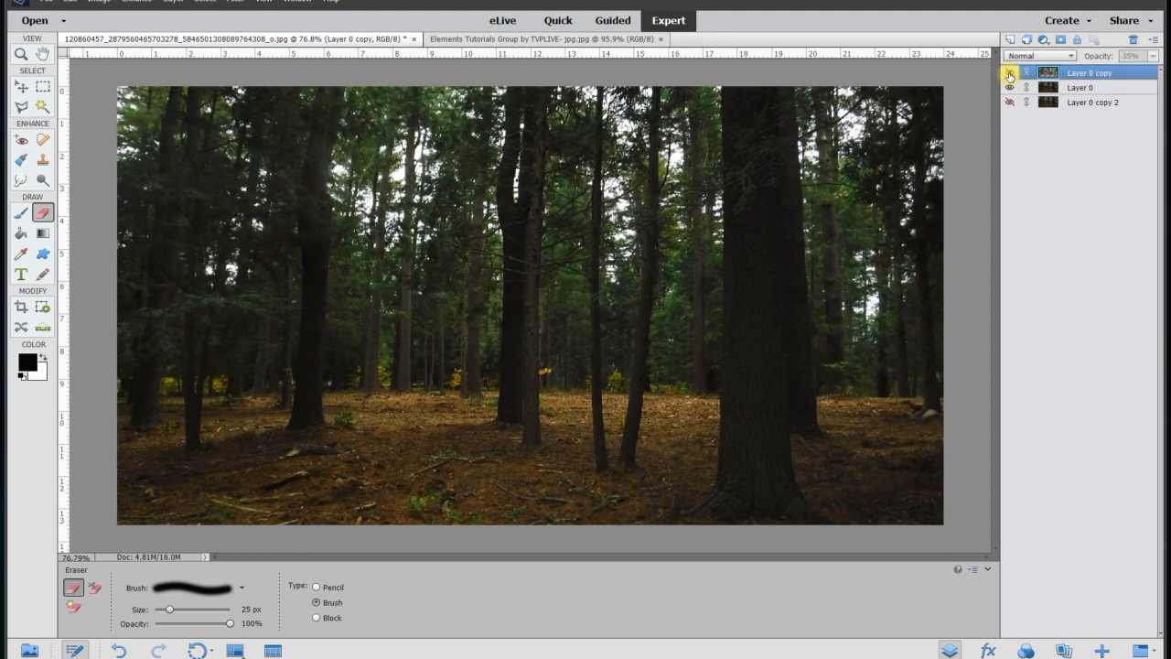
click(1011, 73)
click(1010, 73)
click(1010, 73)
click(1010, 73)
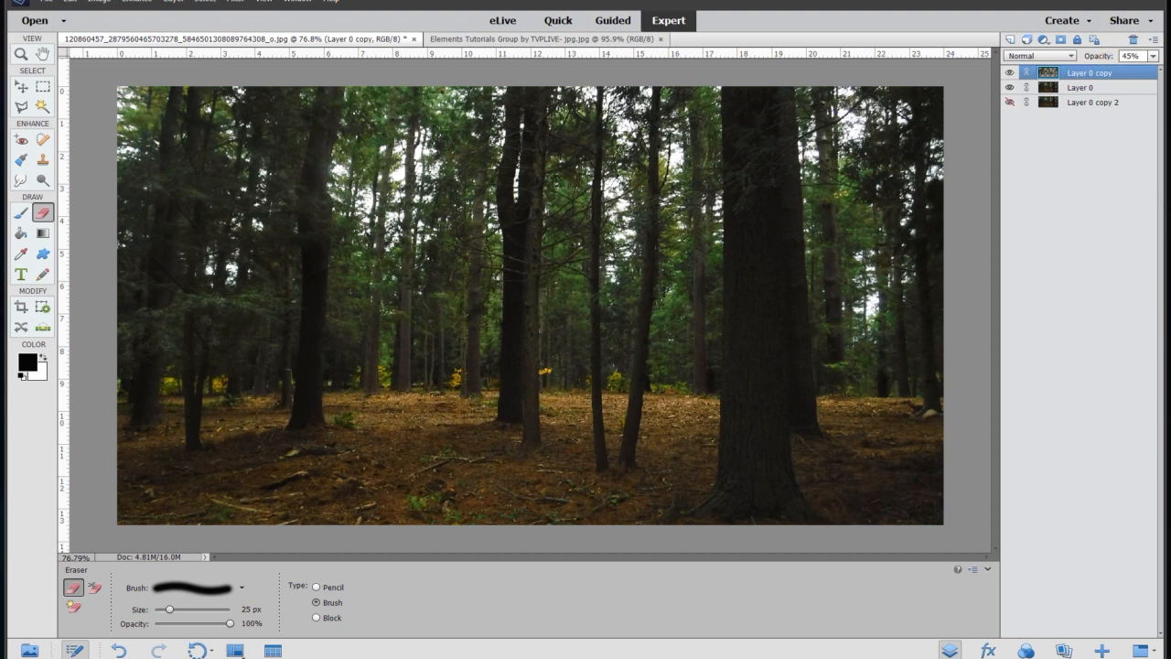
- Switch to the Move tool and deselect the layer to view the blended photo without its bounding box
click(21, 86)
click(95, 96)
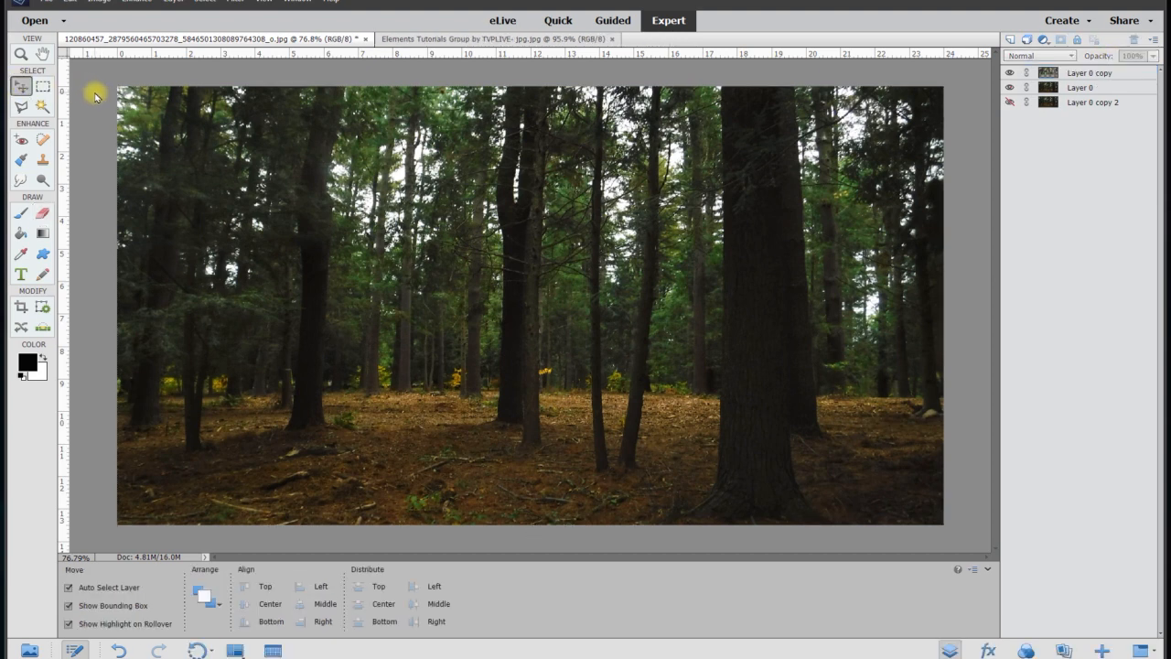
click(121, 265)
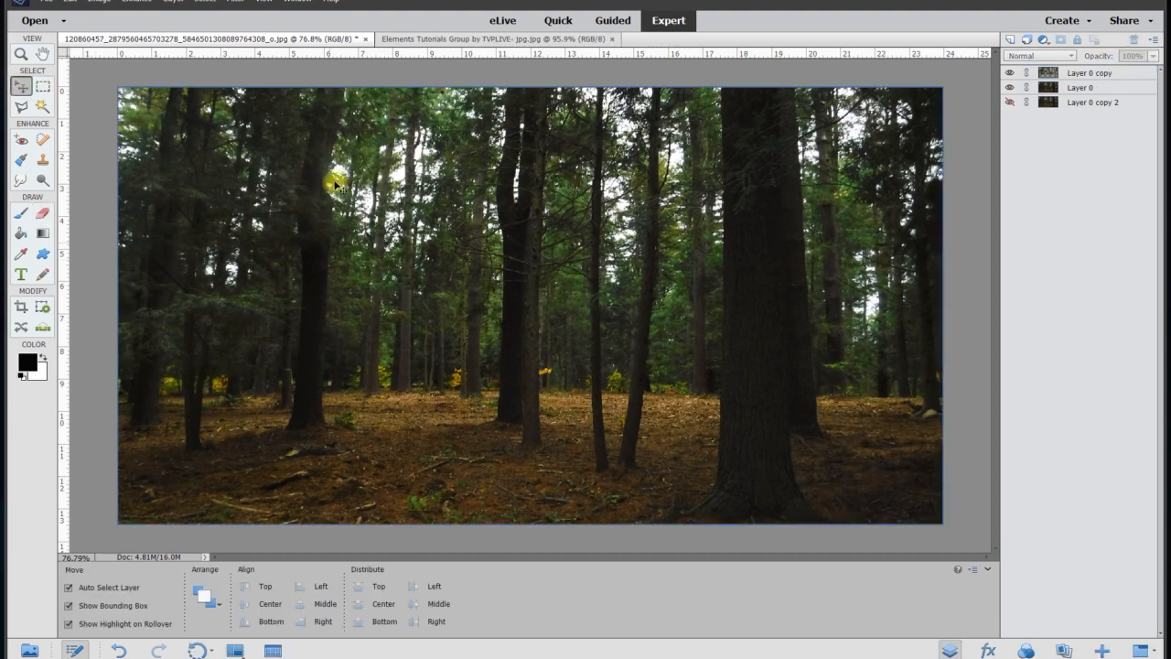